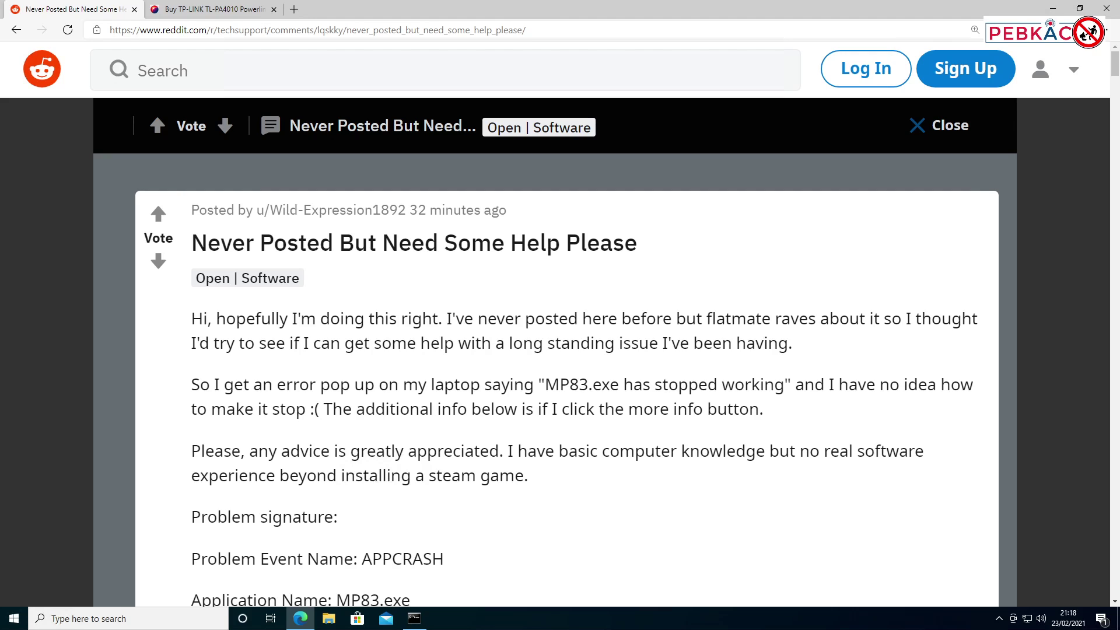
# Scroll down through the Reddit post's MP83.exe APPCRASH problem signature, then back up
pyautogui.scroll(-3, 633, 450)
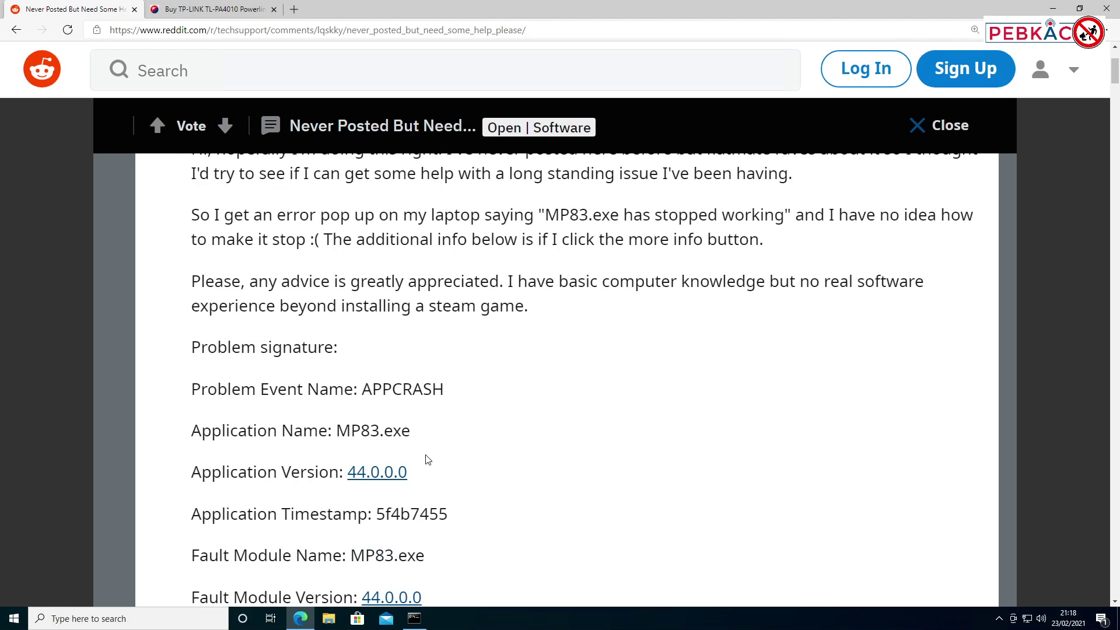
pyautogui.scroll(-3, 513, 506)
pyautogui.scroll(-3, 511, 503)
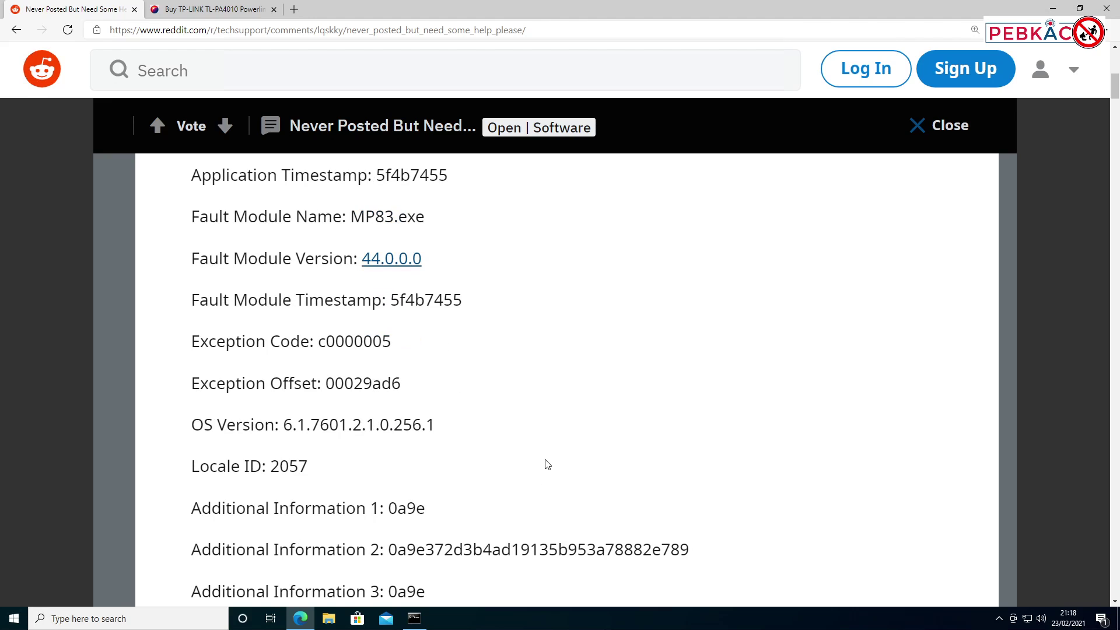
pyautogui.scroll(-1, 548, 465)
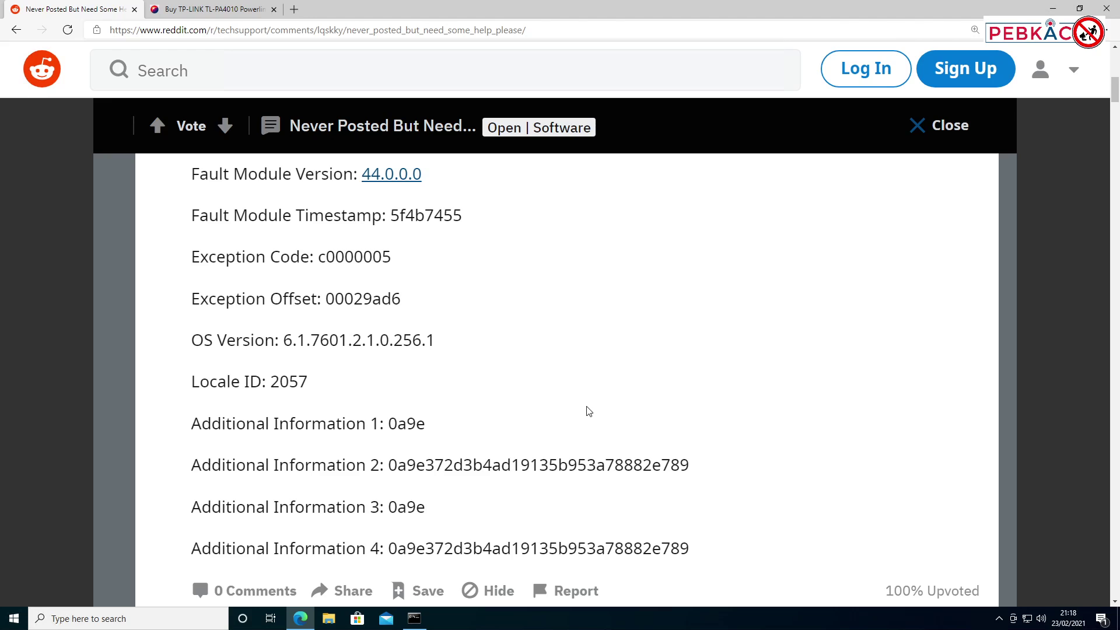
pyautogui.scroll(6, 586, 423)
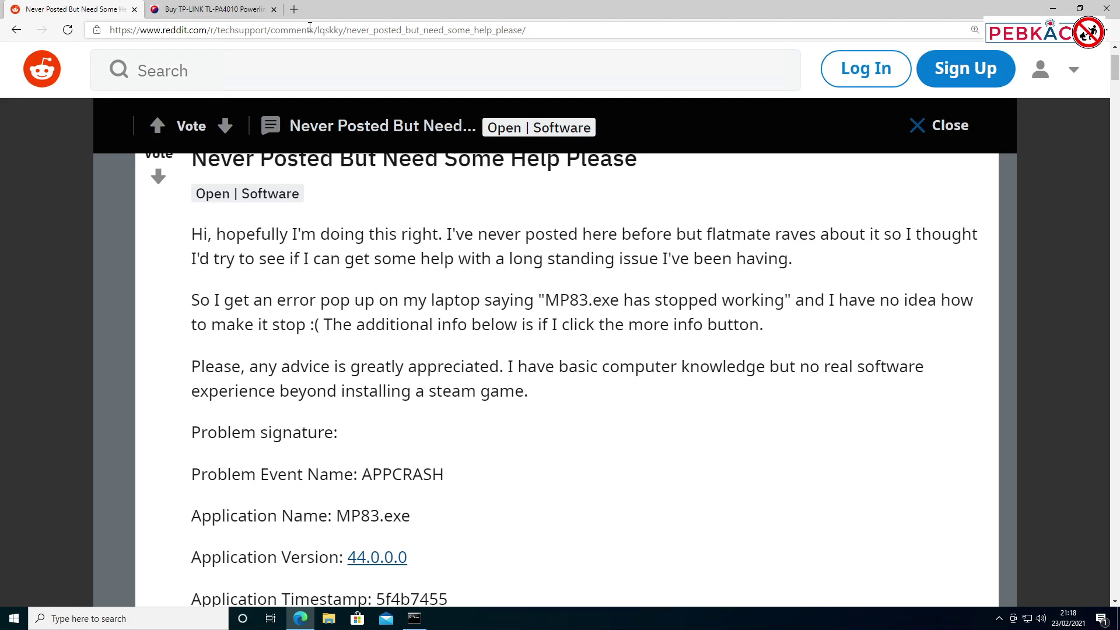
# In a new tab, search Google for the quoted term "mp83.exe" and scroll the results
pyautogui.click(294, 10)
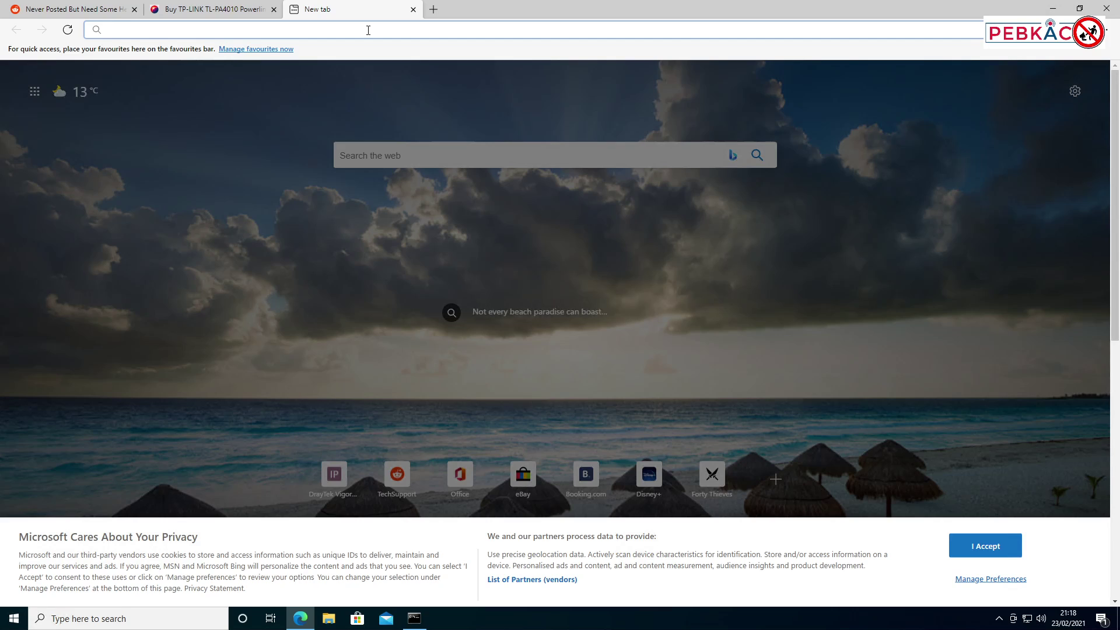
pyautogui.write('"mp')
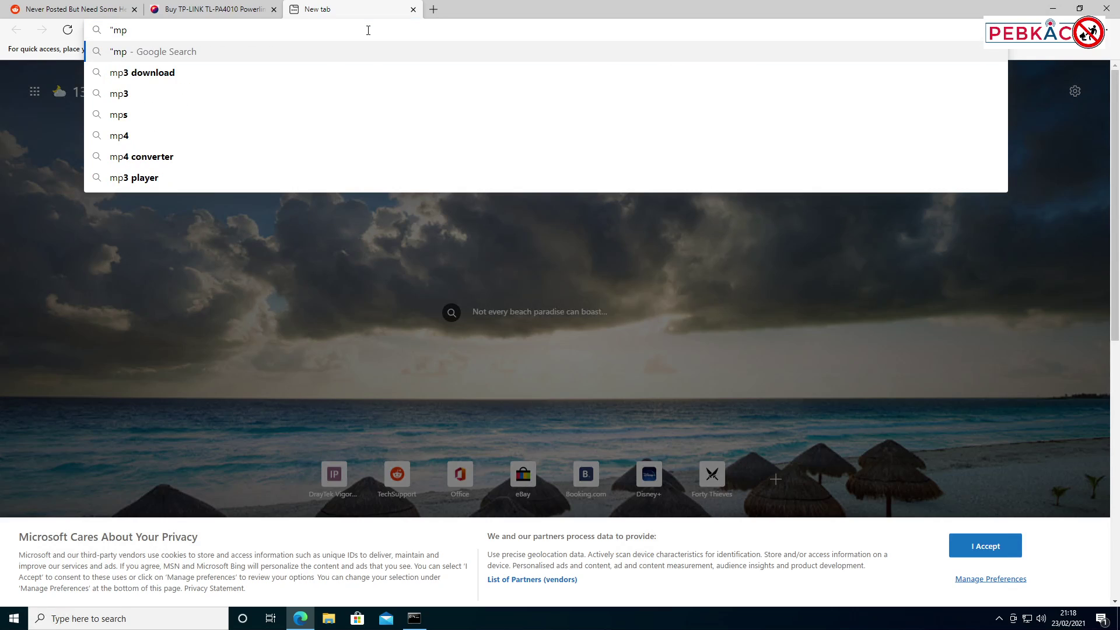
pyautogui.write('83.2')
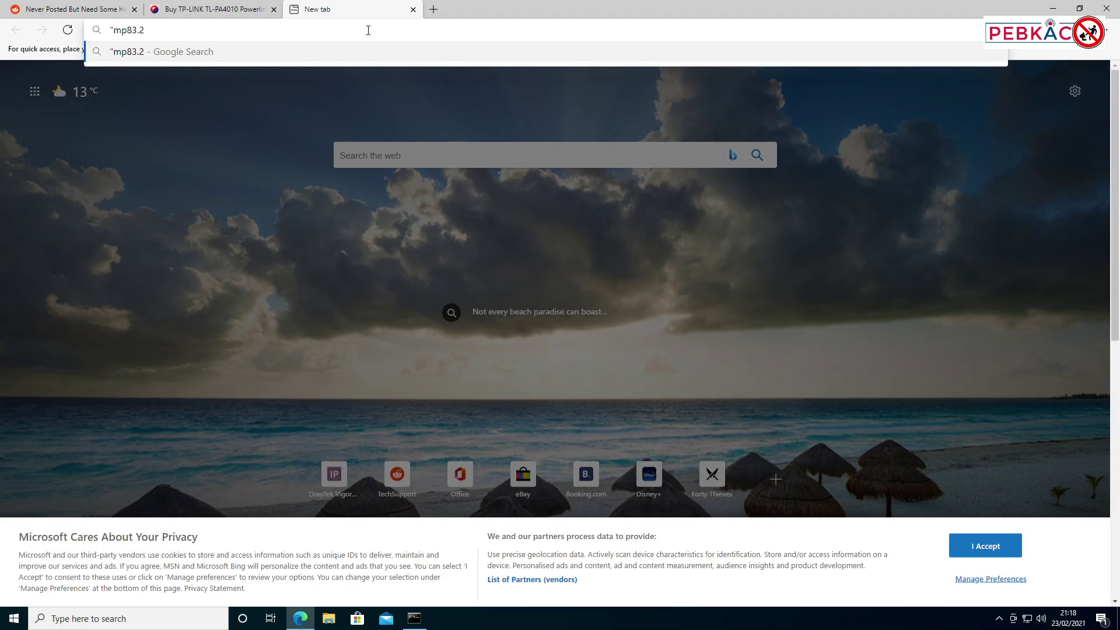
pyautogui.press('BackSpace')
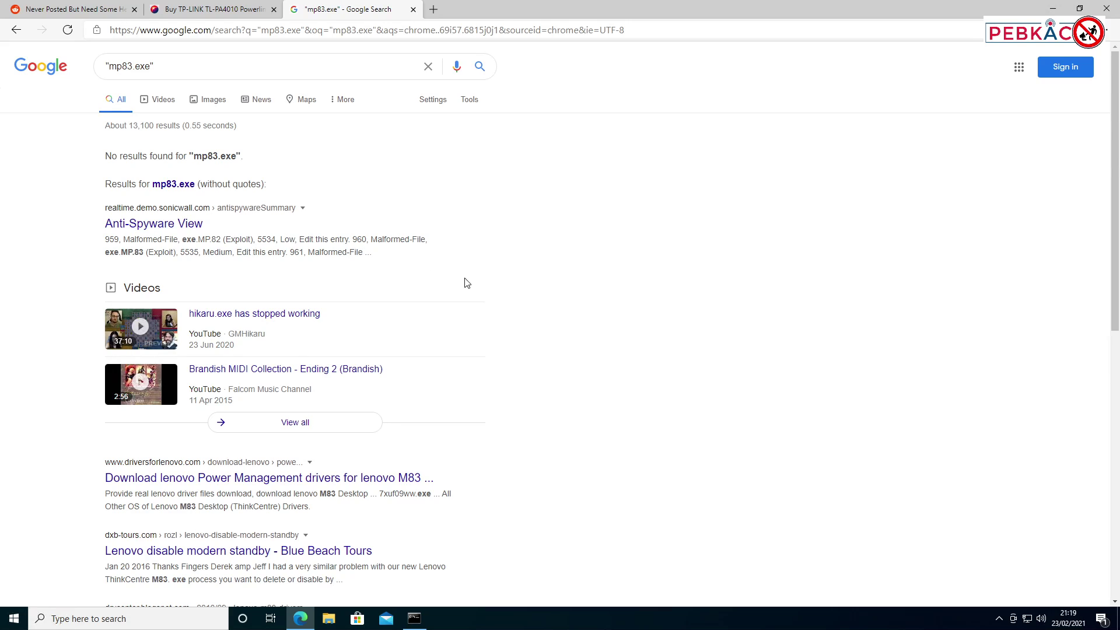
pyautogui.scroll(-2, 562, 311)
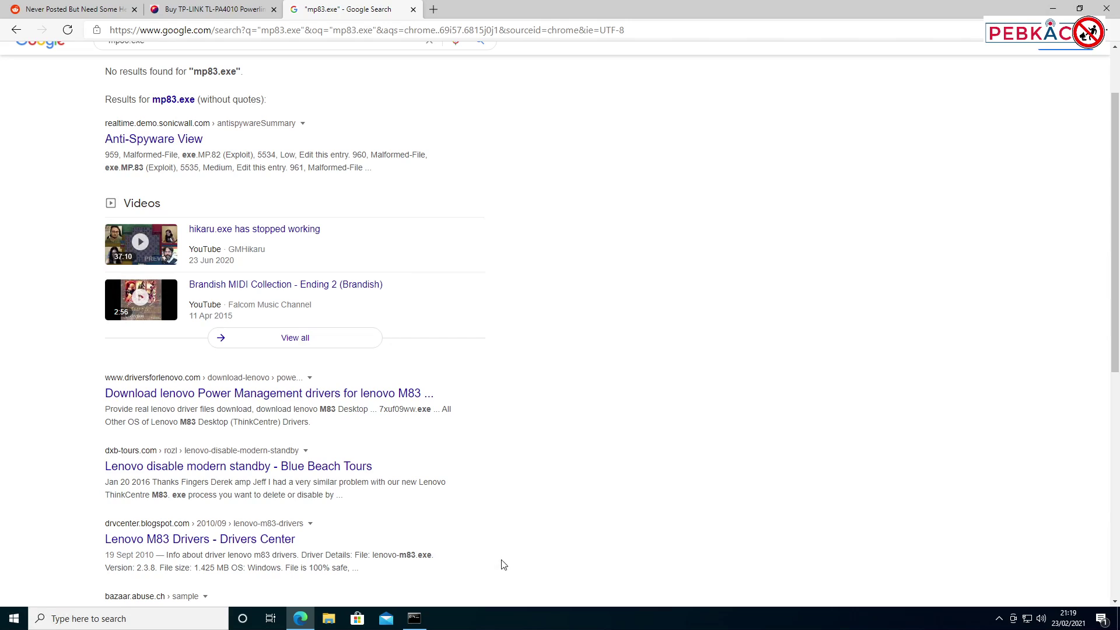
# Launch Task Manager, reopening it through a Start search for 'task m'
pyautogui.rightClick(476, 623)
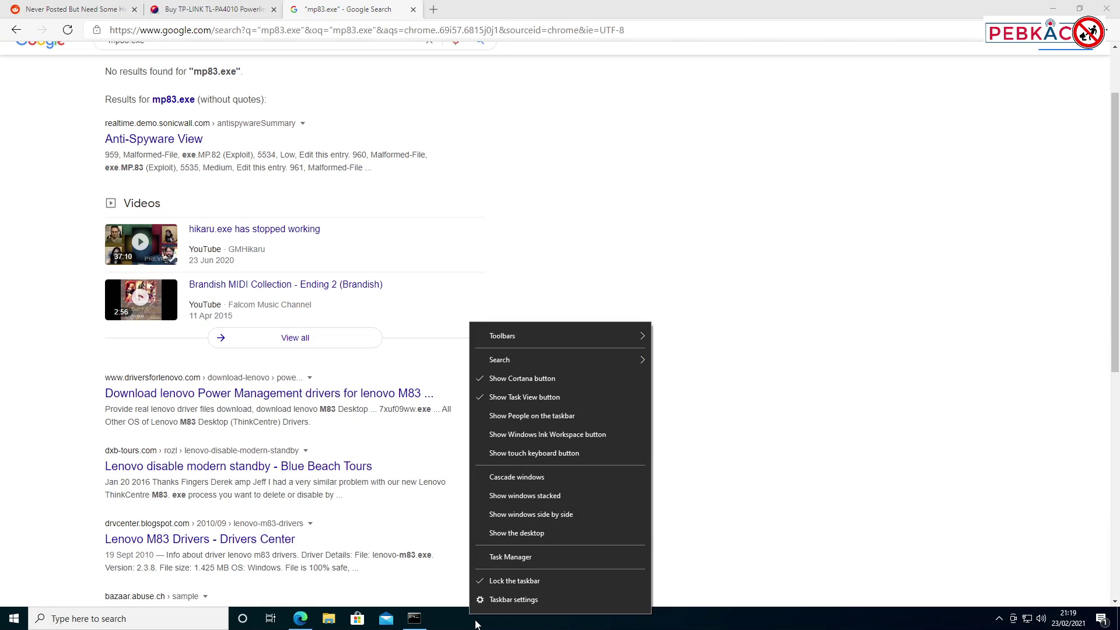
pyautogui.click(500, 559)
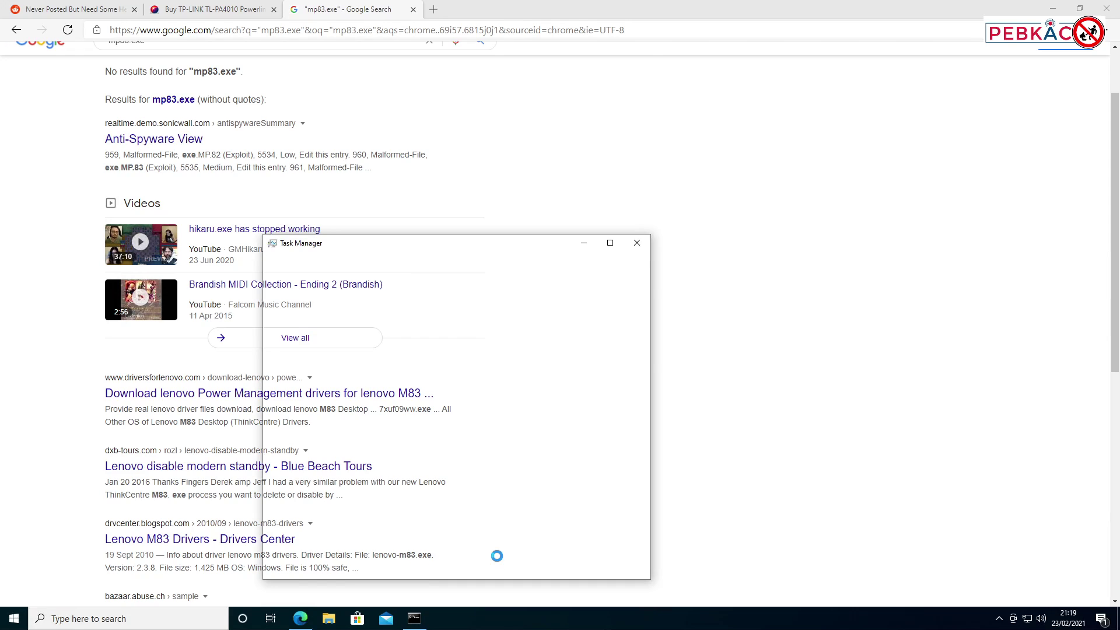
pyautogui.click(636, 244)
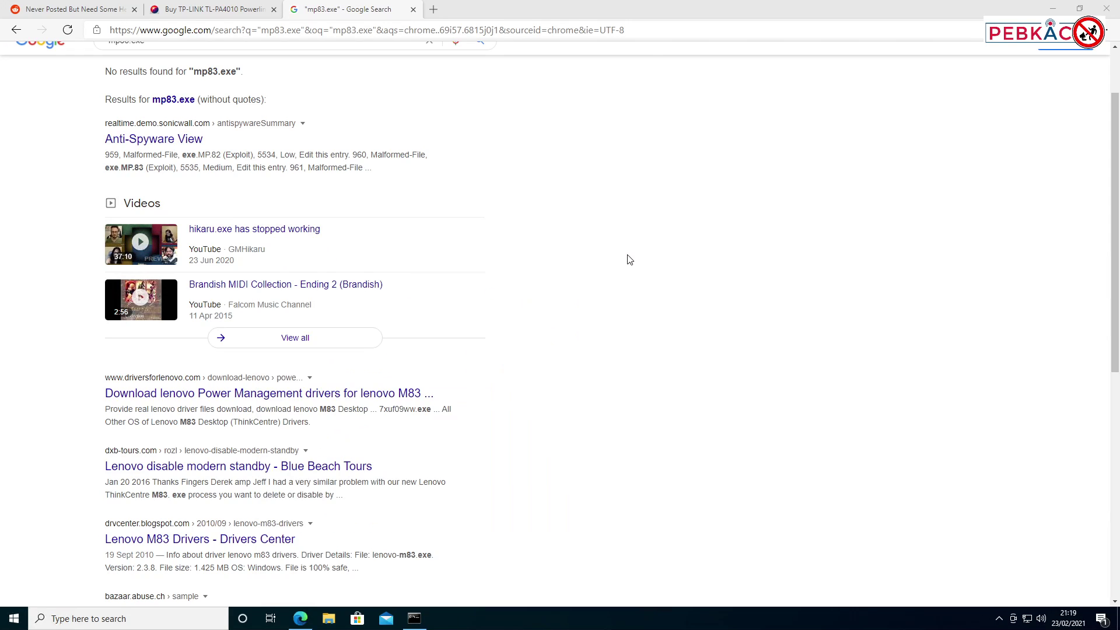
pyautogui.press('super')
pyautogui.write('task m')
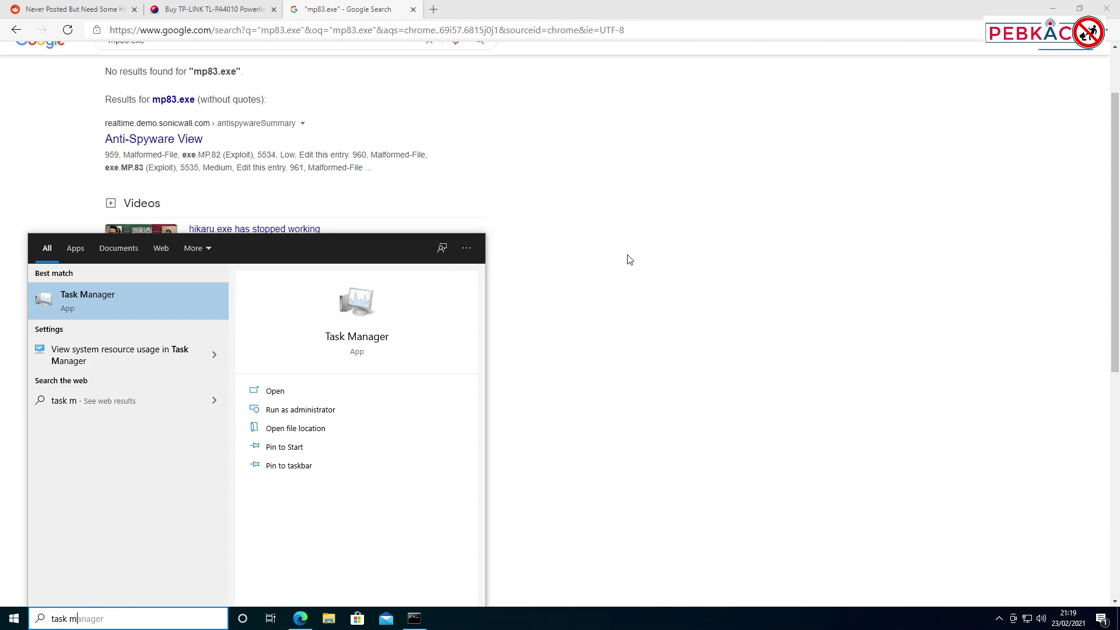
pyautogui.press('Return')
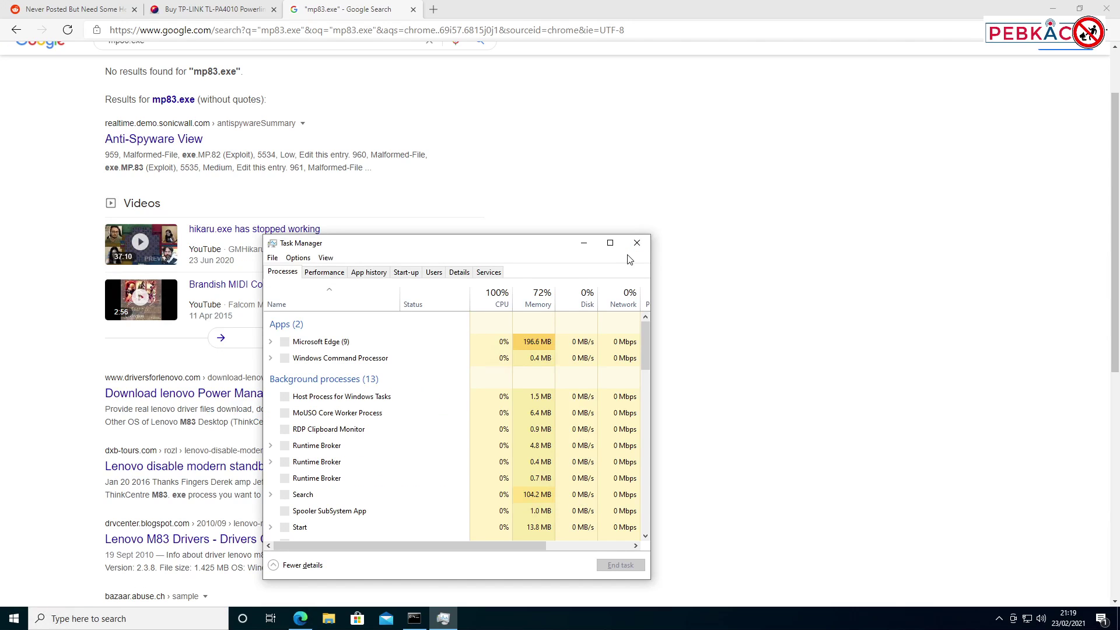
# Expand Task Manager to the Details process list, sorted by name A to Z
pyautogui.click(300, 566)
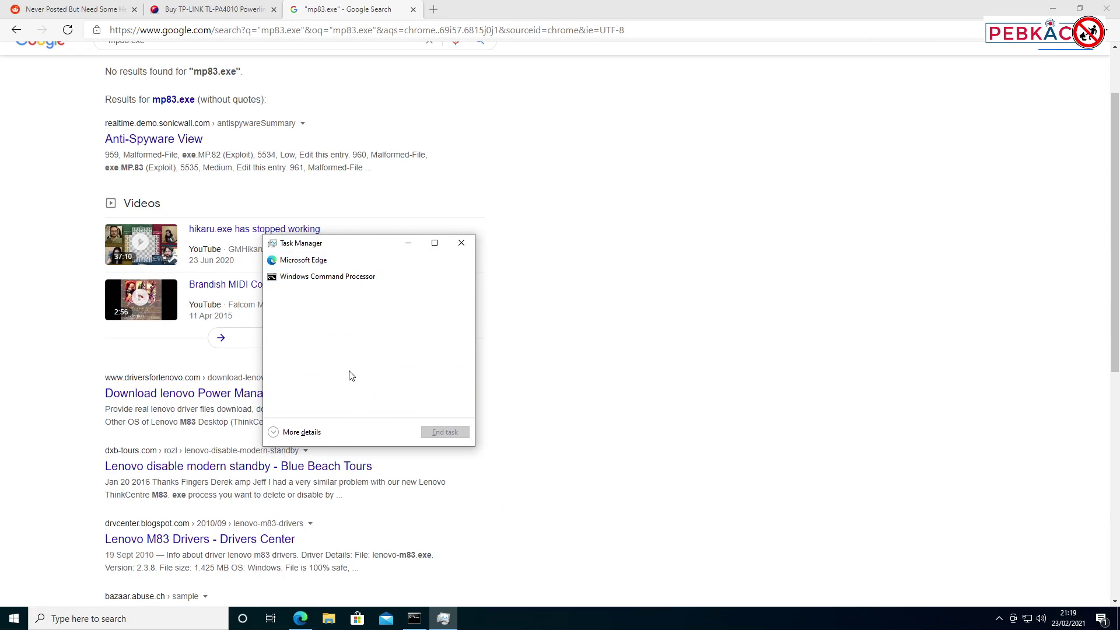
pyautogui.click(301, 433)
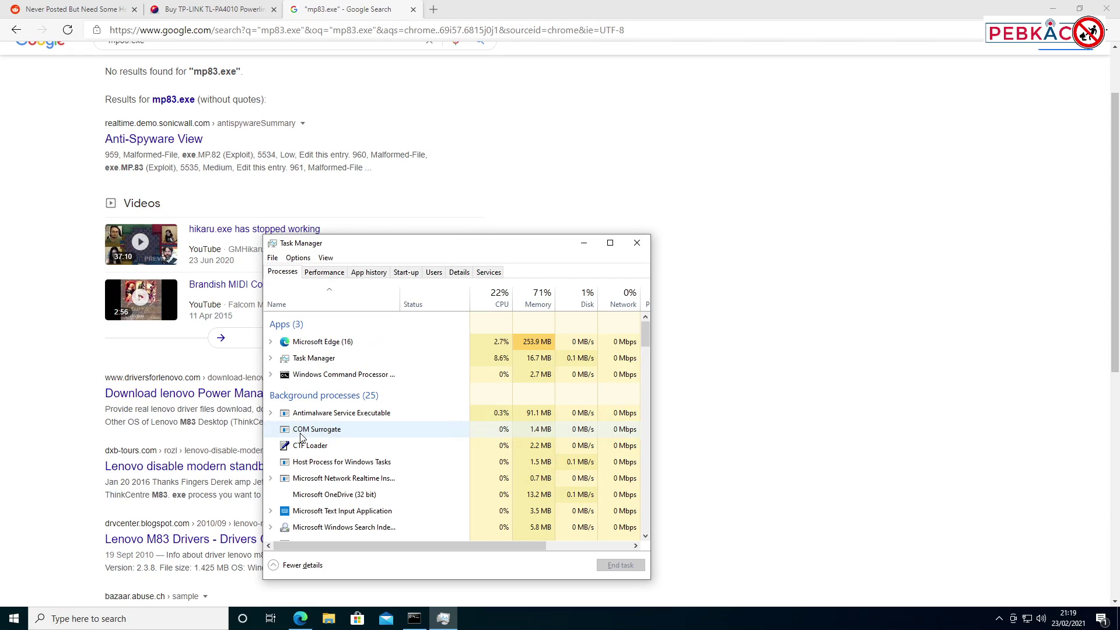
pyautogui.click(460, 273)
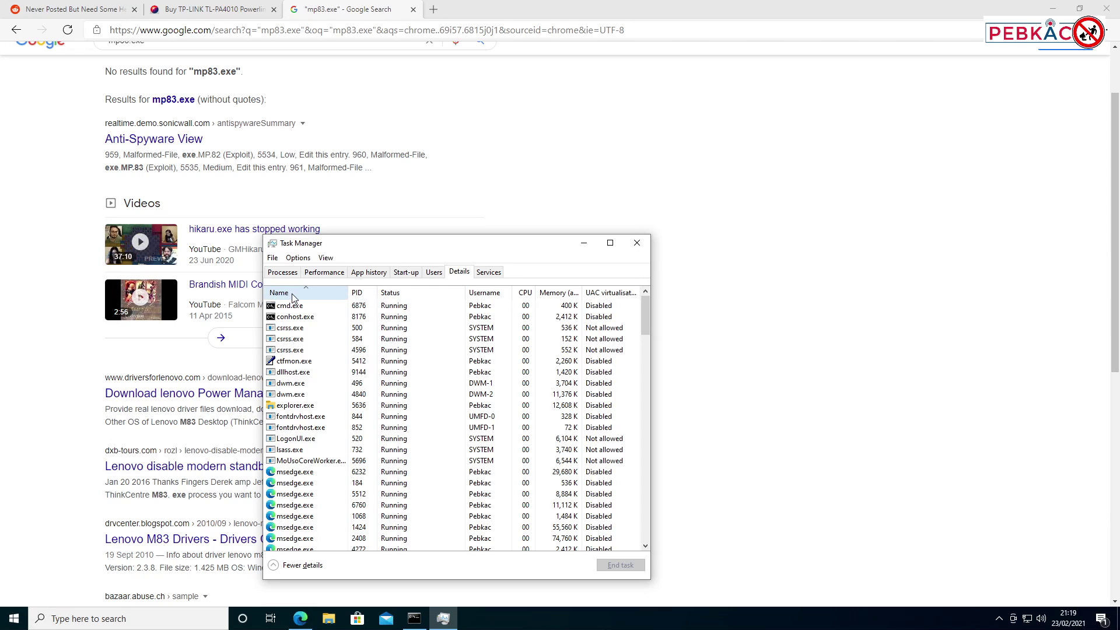
pyautogui.click(309, 295)
pyautogui.click(309, 295)
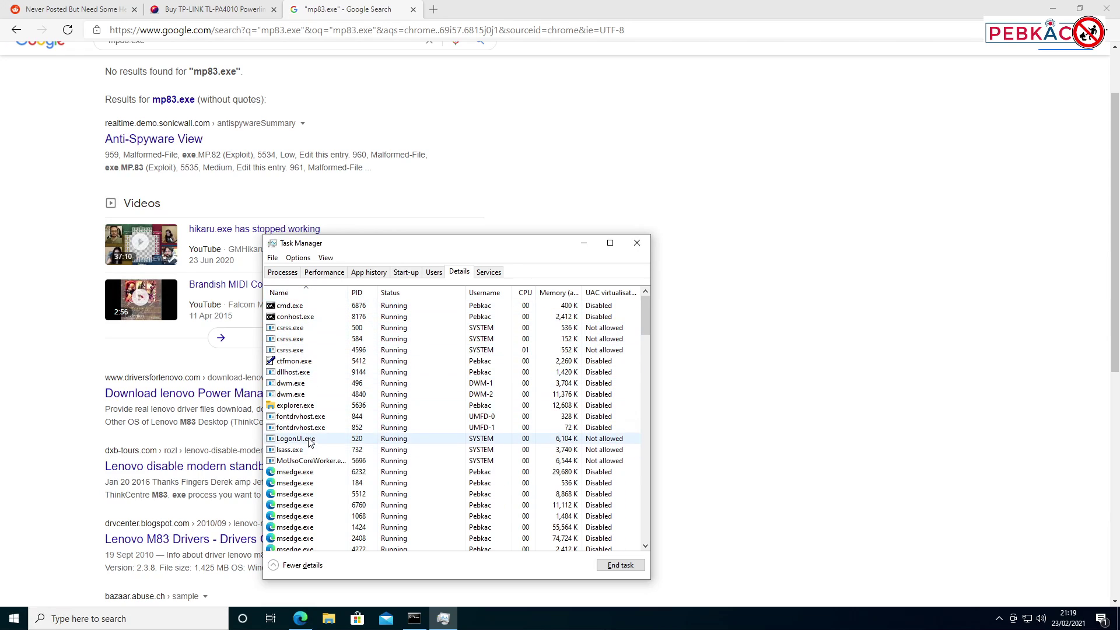
pyautogui.scroll(-3, 312, 440)
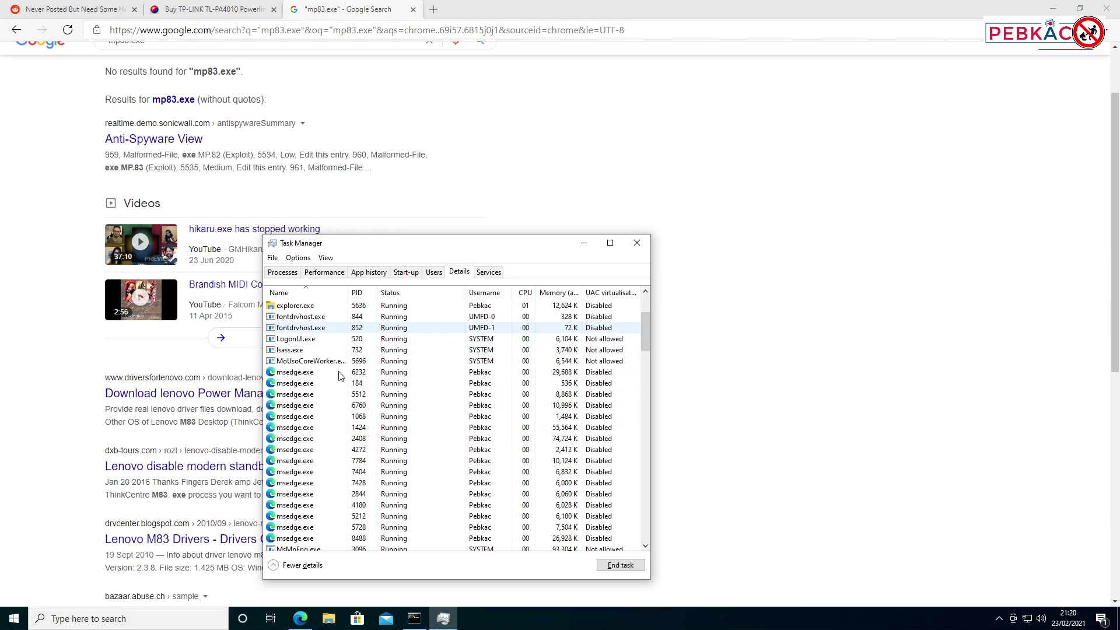
pyautogui.scroll(-2, 345, 401)
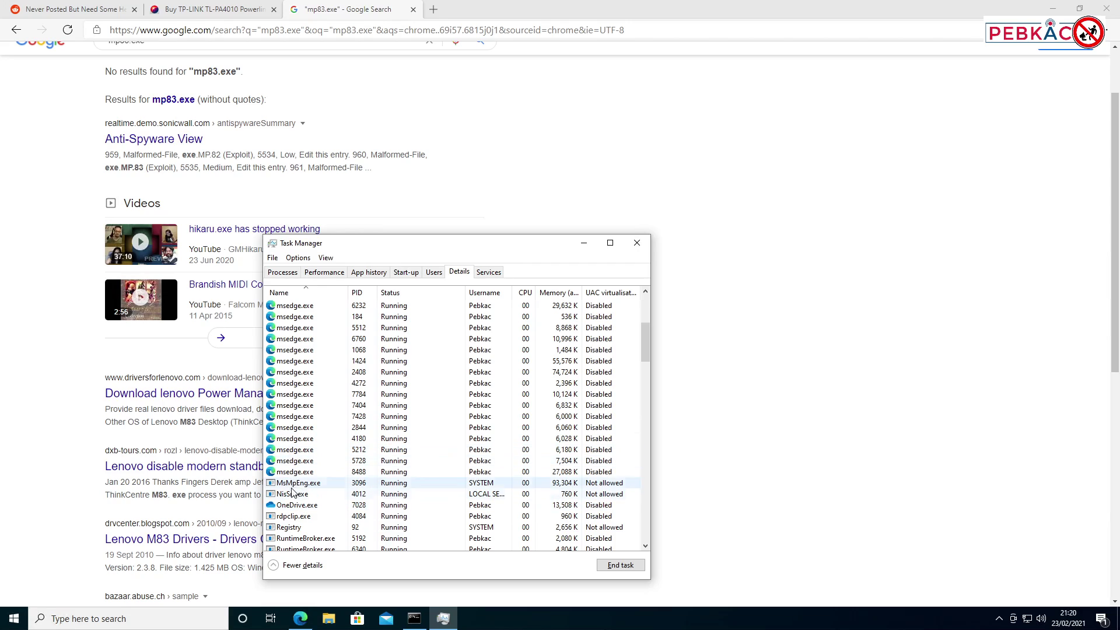
# Open the file location of the OneDrive.exe process from Task Manager's Details list
pyautogui.rightClick(297, 505)
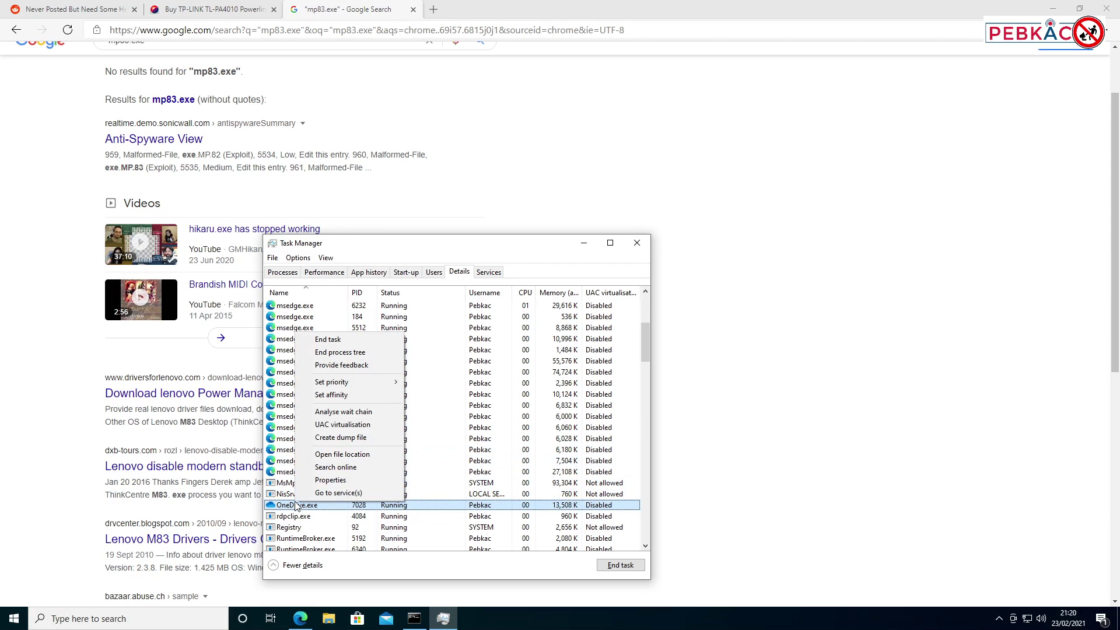
pyautogui.click(346, 457)
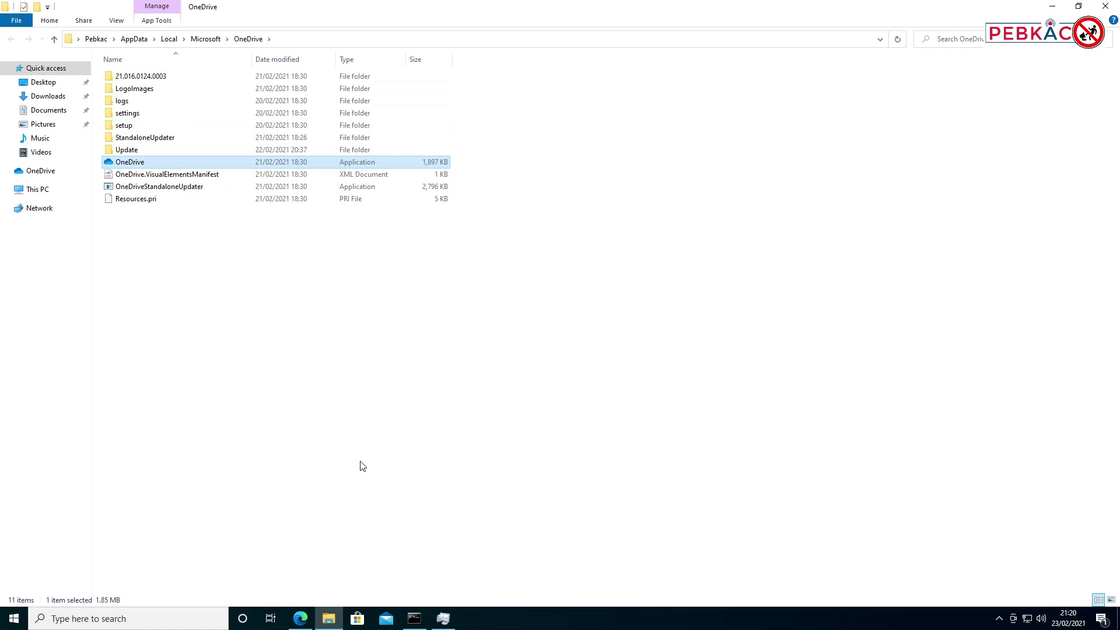
# Open lenovo.com in a new tab and accept its cookie notice
pyautogui.moveTo(303, 619)
pyautogui.click(309, 596)
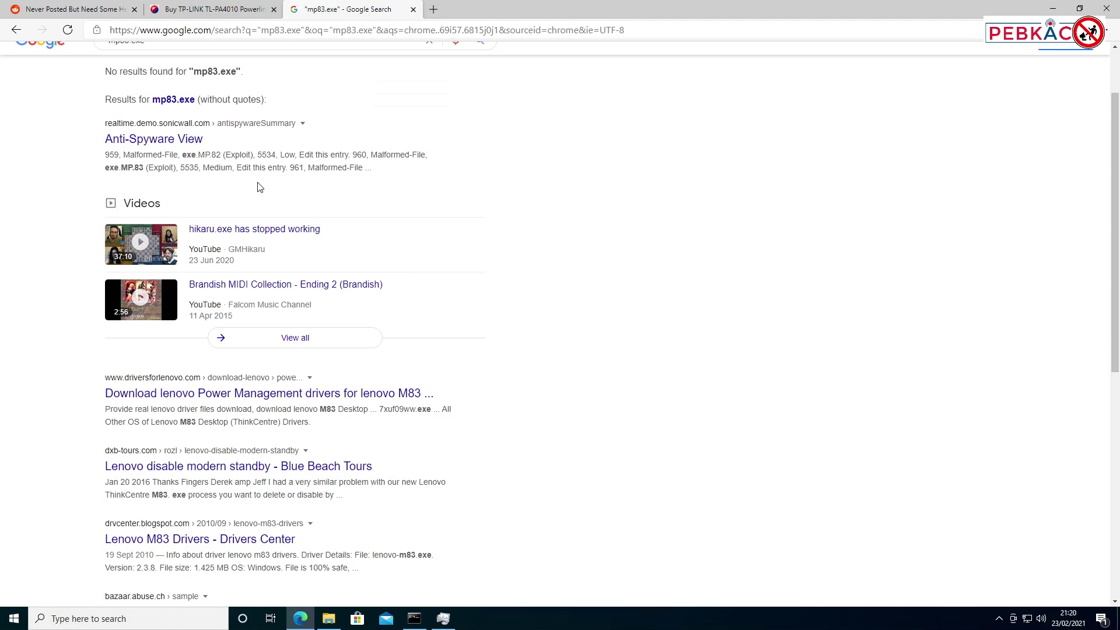
pyautogui.hotkey('ctrl', 't')
pyautogui.write('leni')
pyautogui.press('BackSpace')
pyautogui.write('ovo')
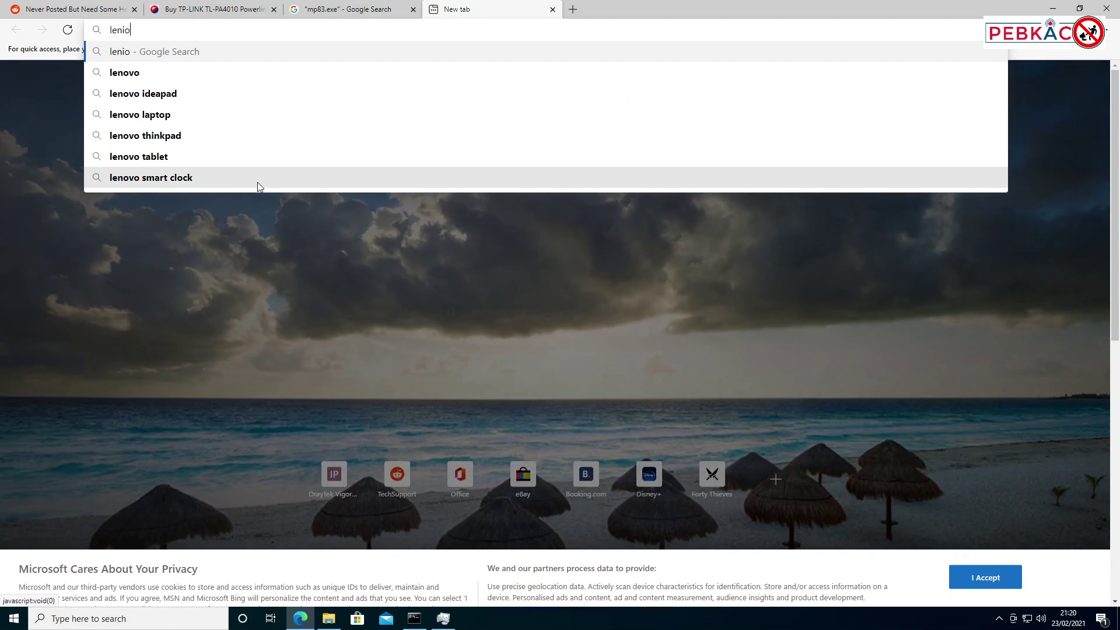
pyautogui.hotkey('ctrl', 'Return')
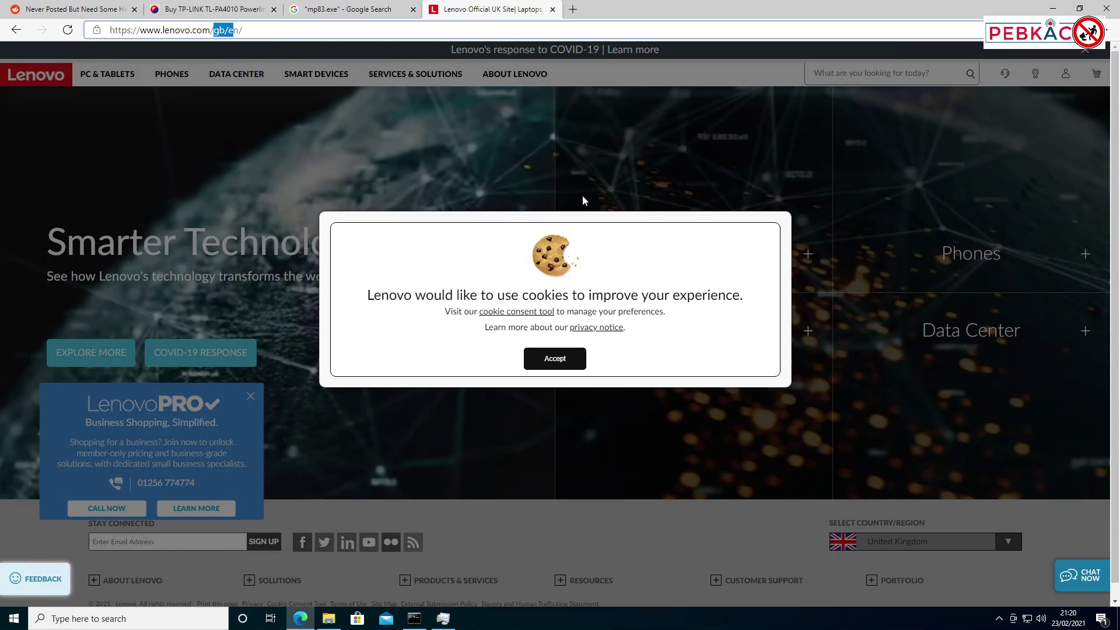
pyautogui.click(530, 370)
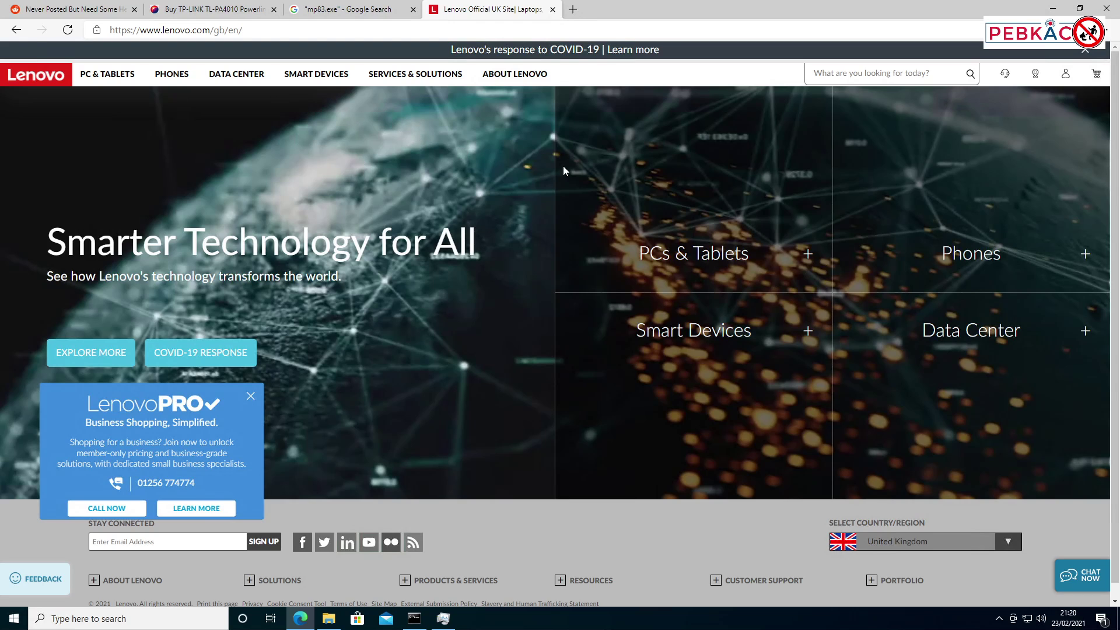
# Expand the homepage footer link lists and close the LenovoPRO promotion popup
pyautogui.scroll(-1, 864, 145)
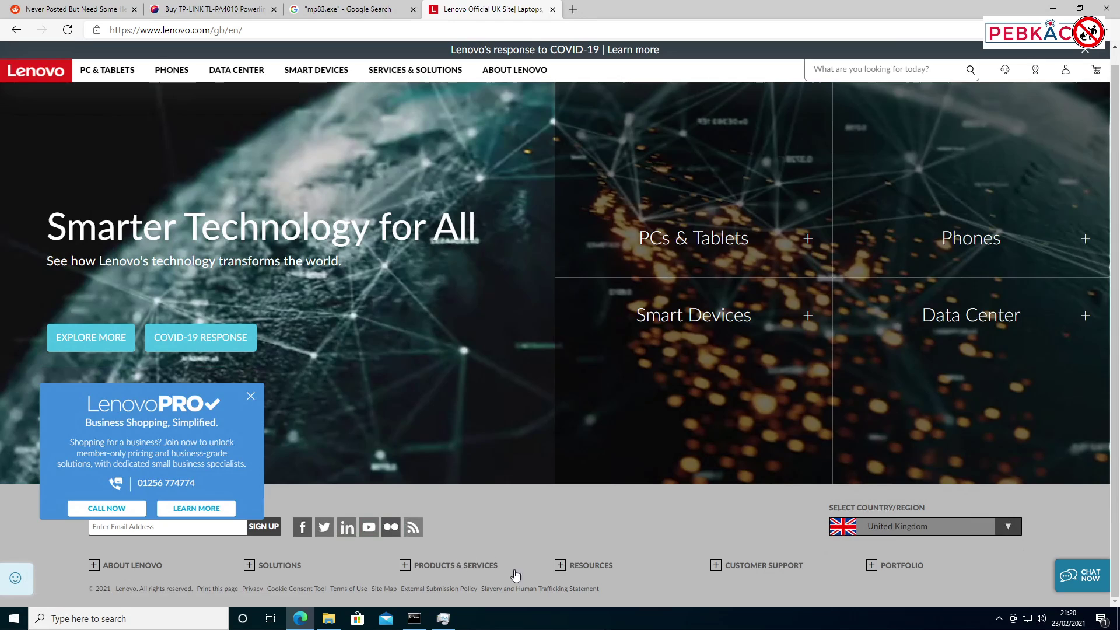
pyautogui.click(306, 566)
pyautogui.scroll(-3, 350, 560)
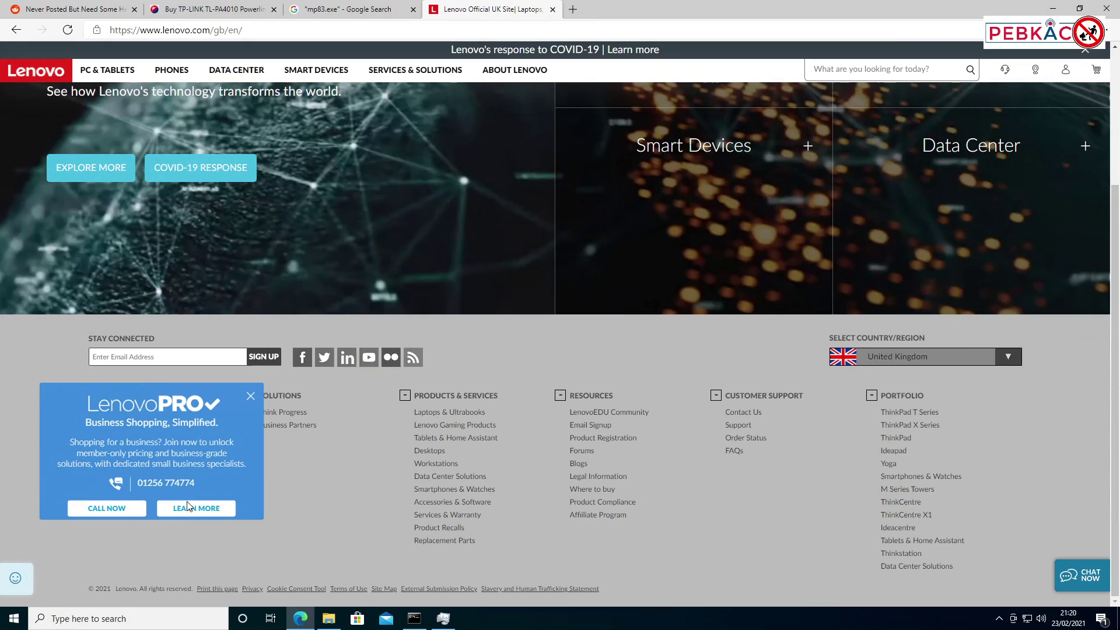
pyautogui.click(250, 396)
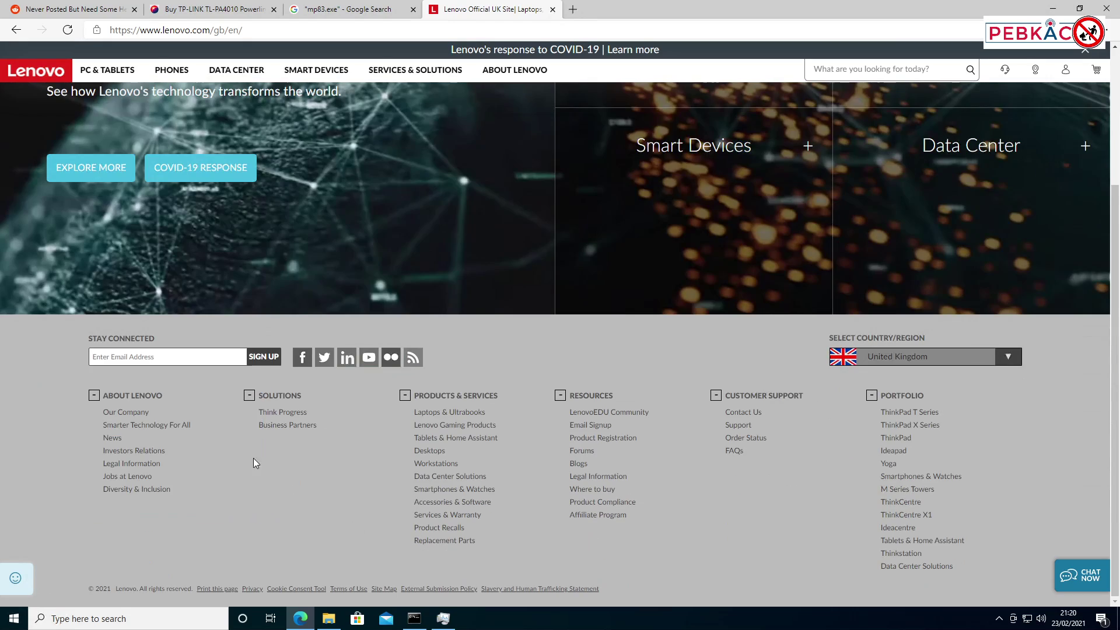
# Go to Lenovo Support, visit PC Support and return, then start Detect Product
pyautogui.click(736, 423)
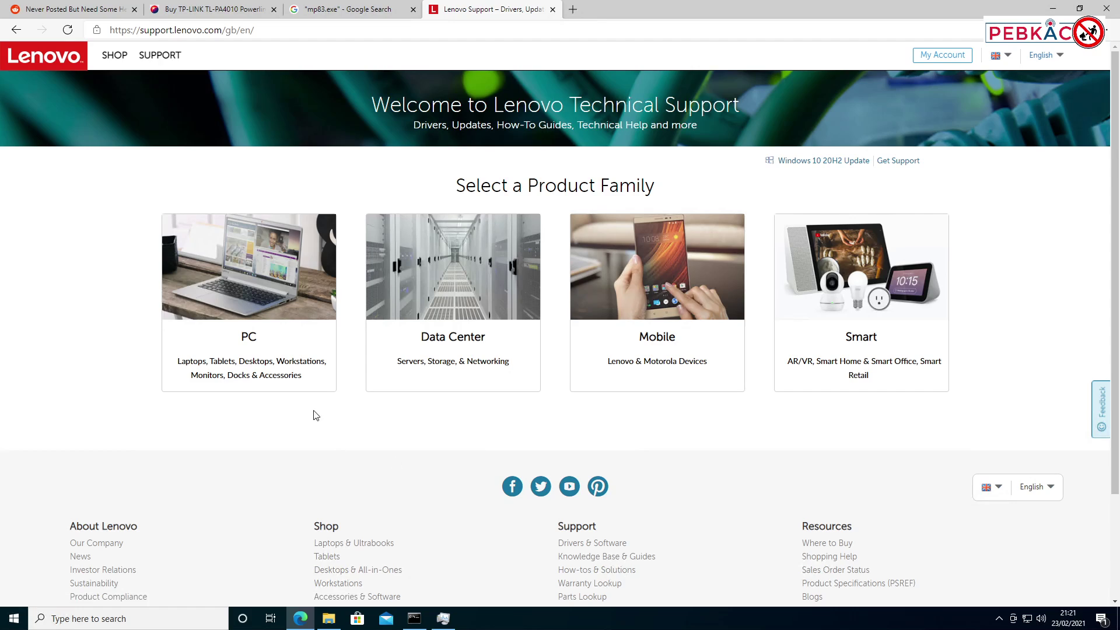
pyautogui.moveTo(321, 332)
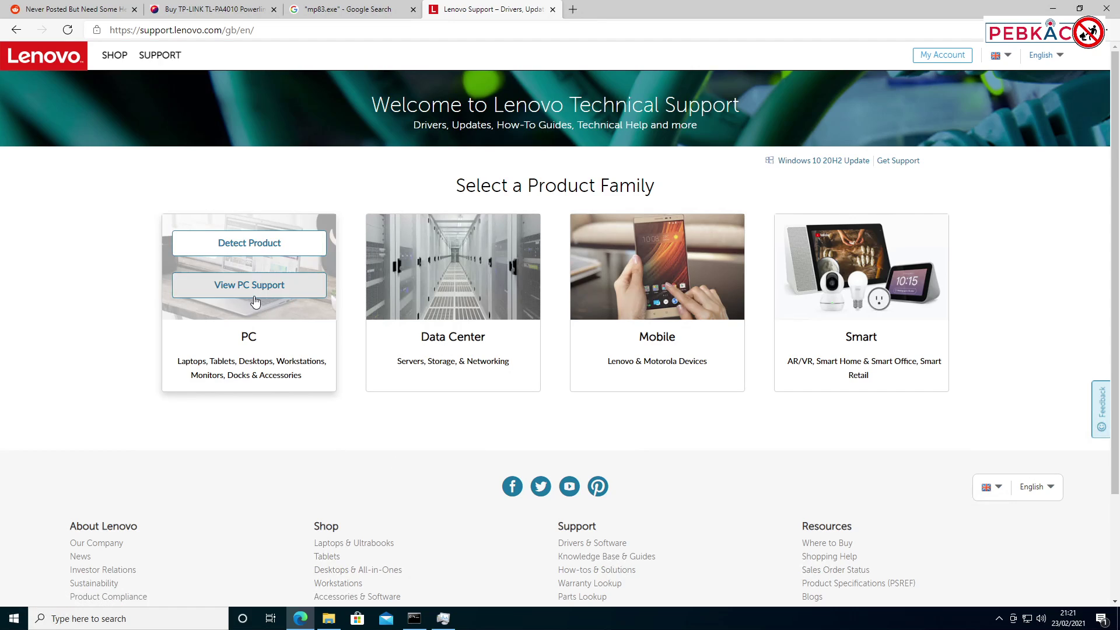
pyautogui.click(291, 289)
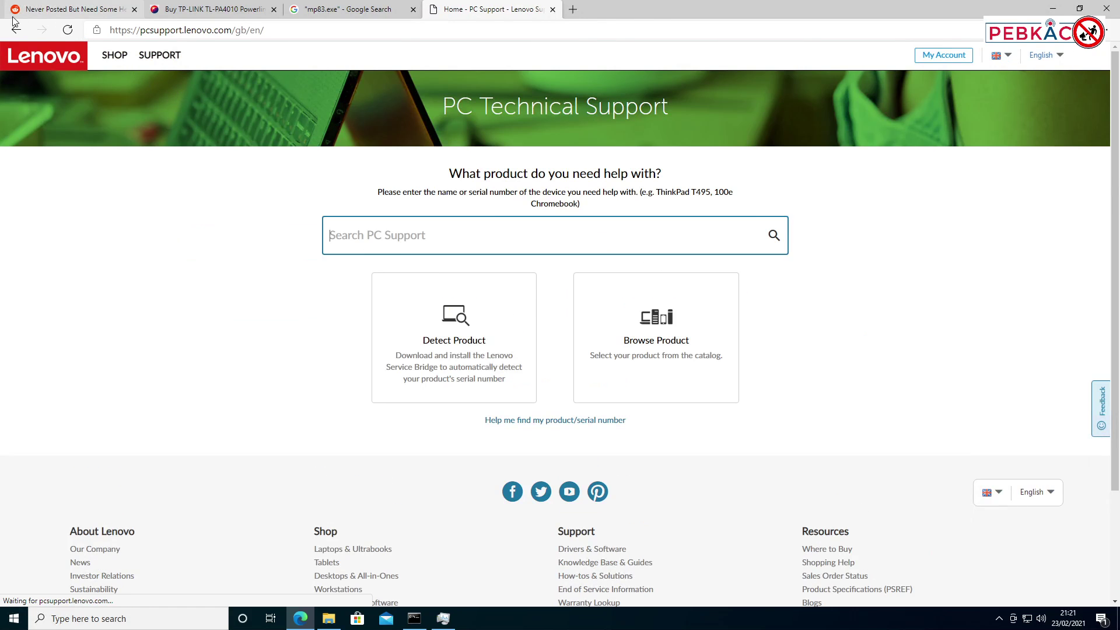
pyautogui.click(15, 29)
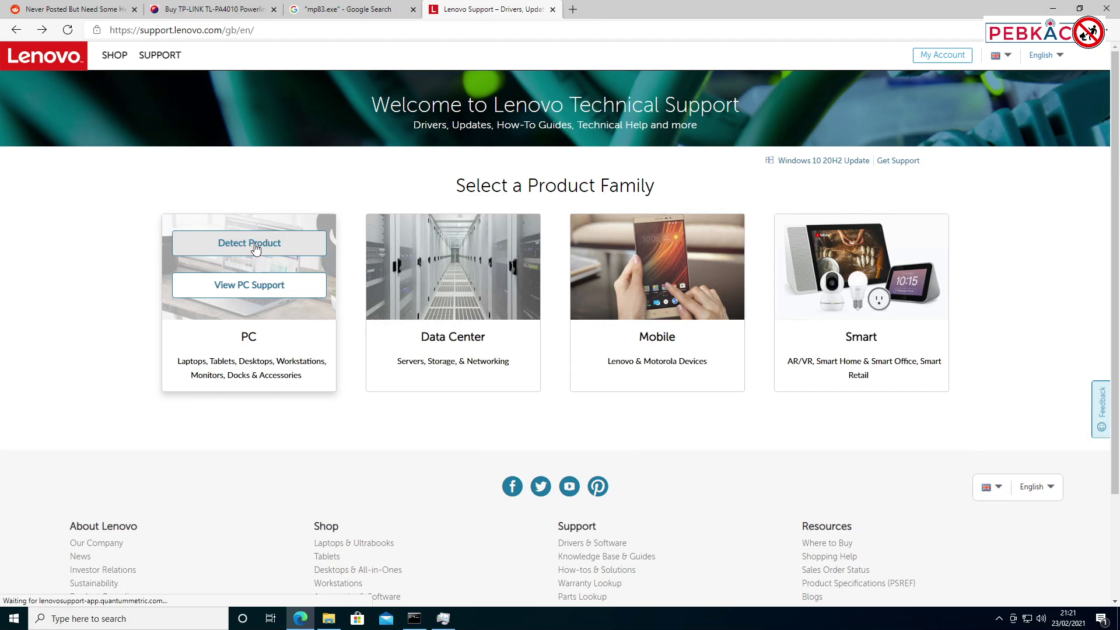
pyautogui.click(254, 246)
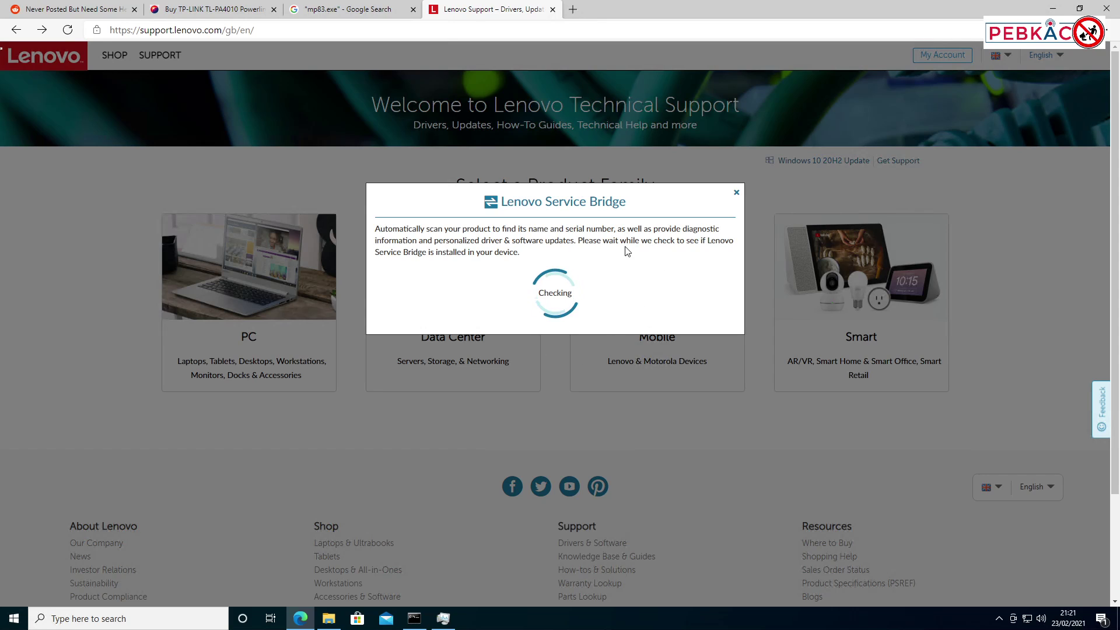
# Close the product-detection dialog and return to the mp83.exe Google results
pyautogui.click(736, 192)
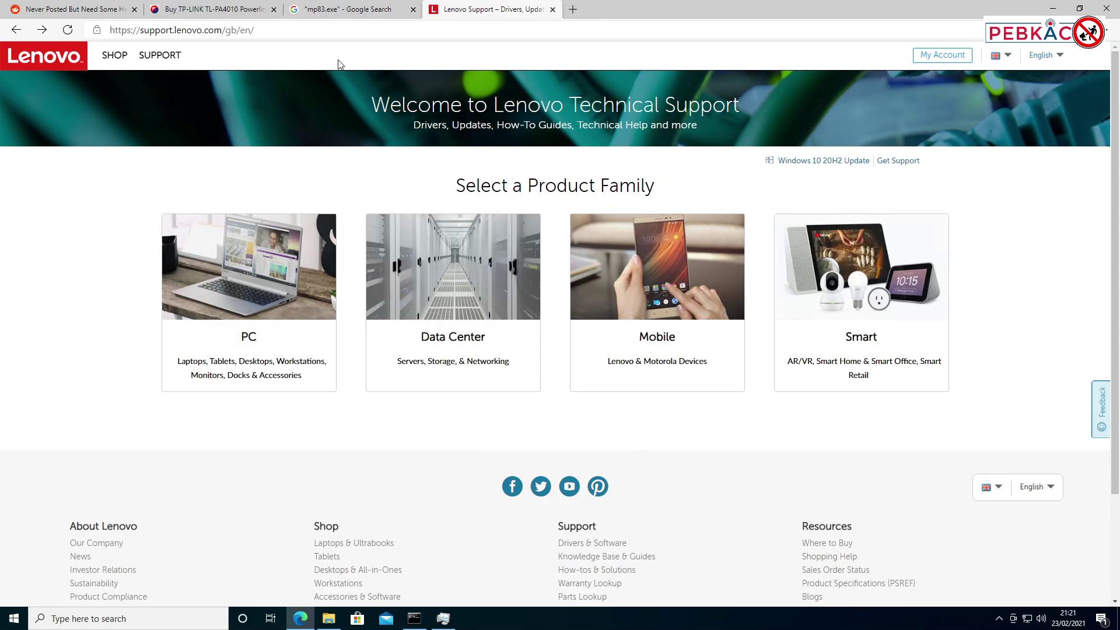
pyautogui.click(358, 9)
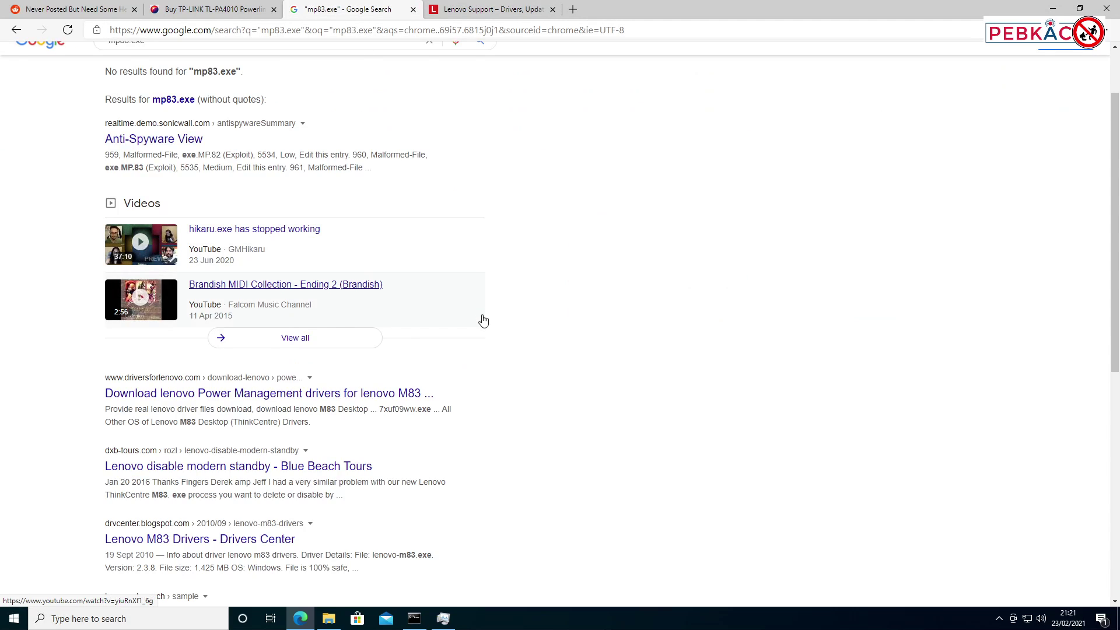
pyautogui.scroll(-1, 483, 321)
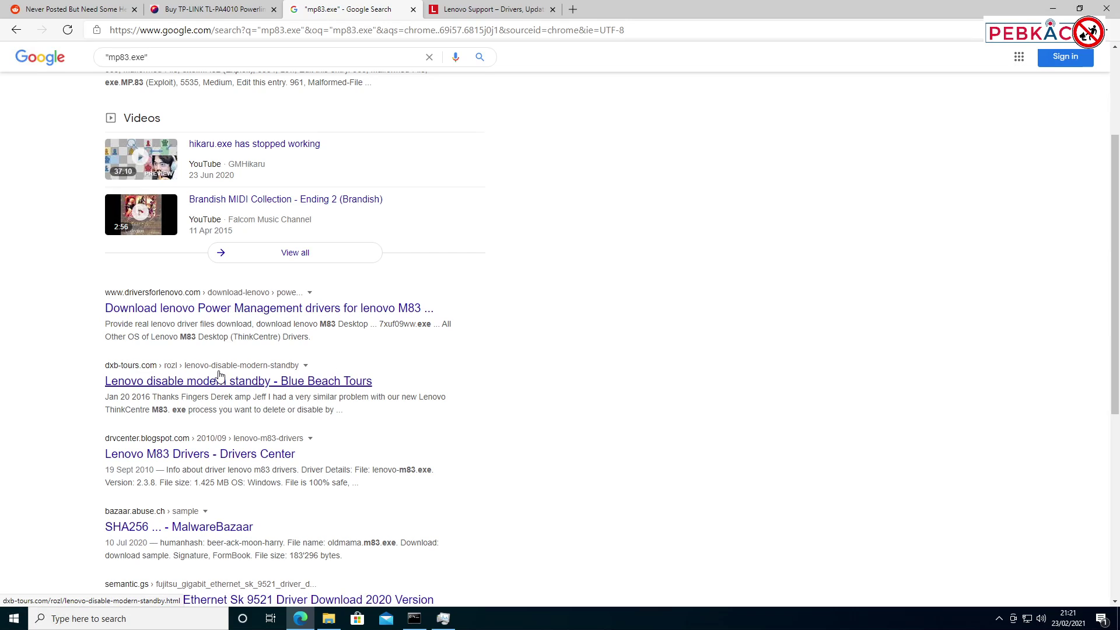
pyautogui.click(498, 15)
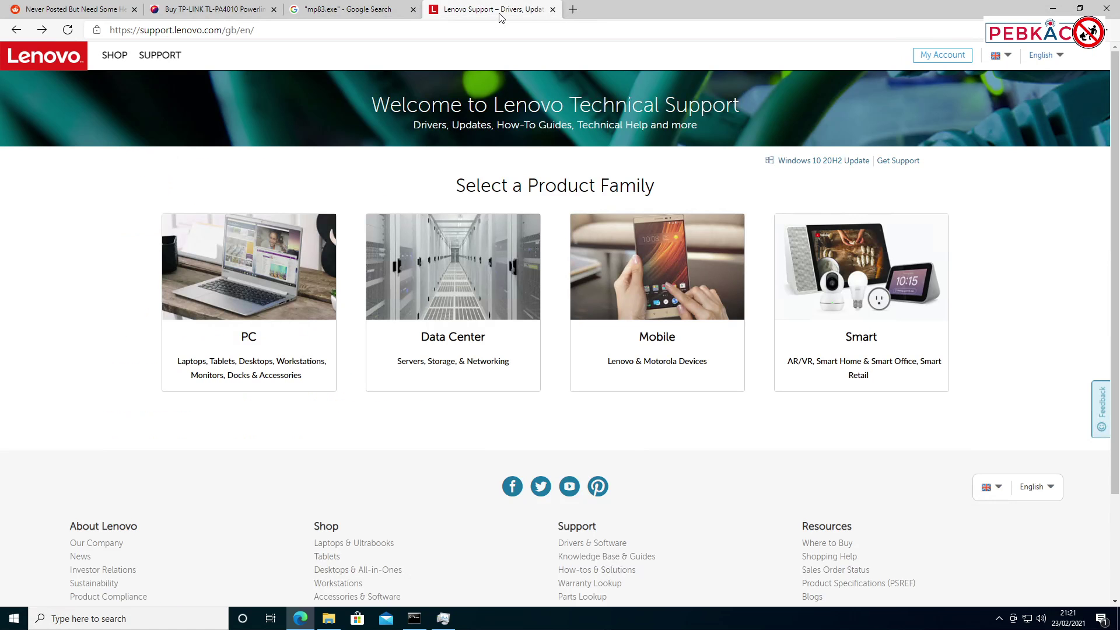
pyautogui.click(389, 10)
# View the second page of mp83.exe results, then return to the first page
pyautogui.scroll(-6, 511, 281)
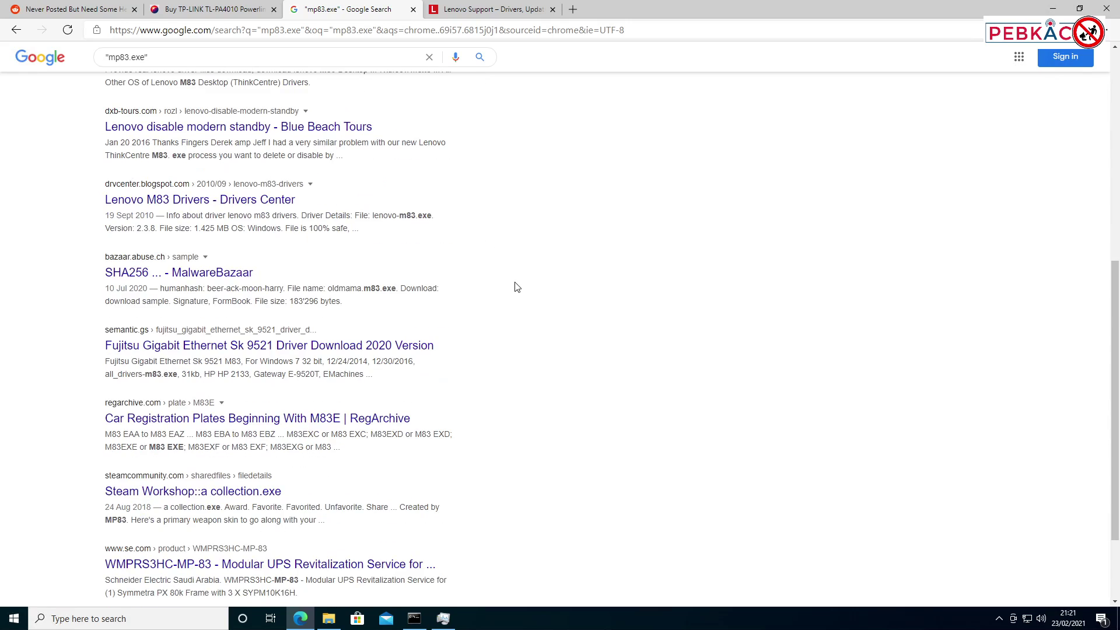
pyautogui.click(376, 528)
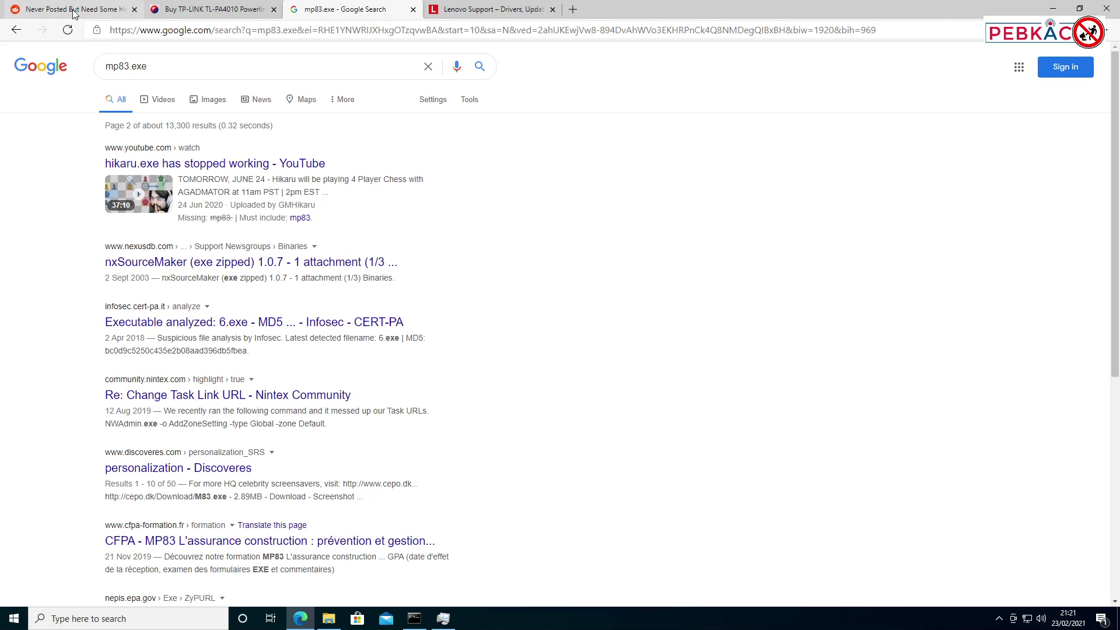
pyautogui.click(15, 30)
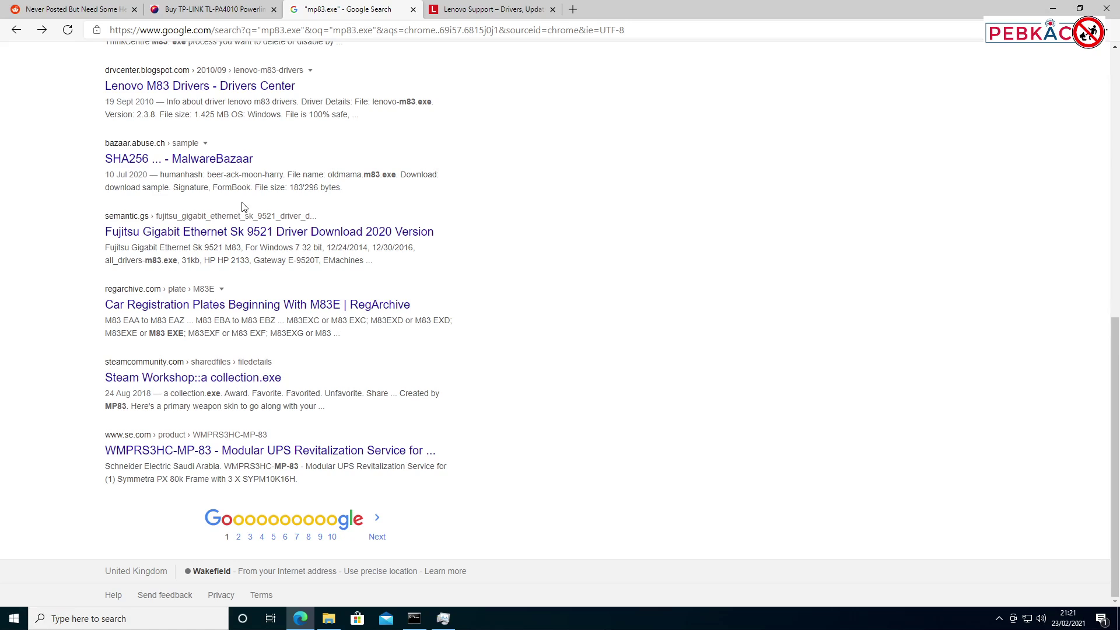
pyautogui.scroll(3, 244, 207)
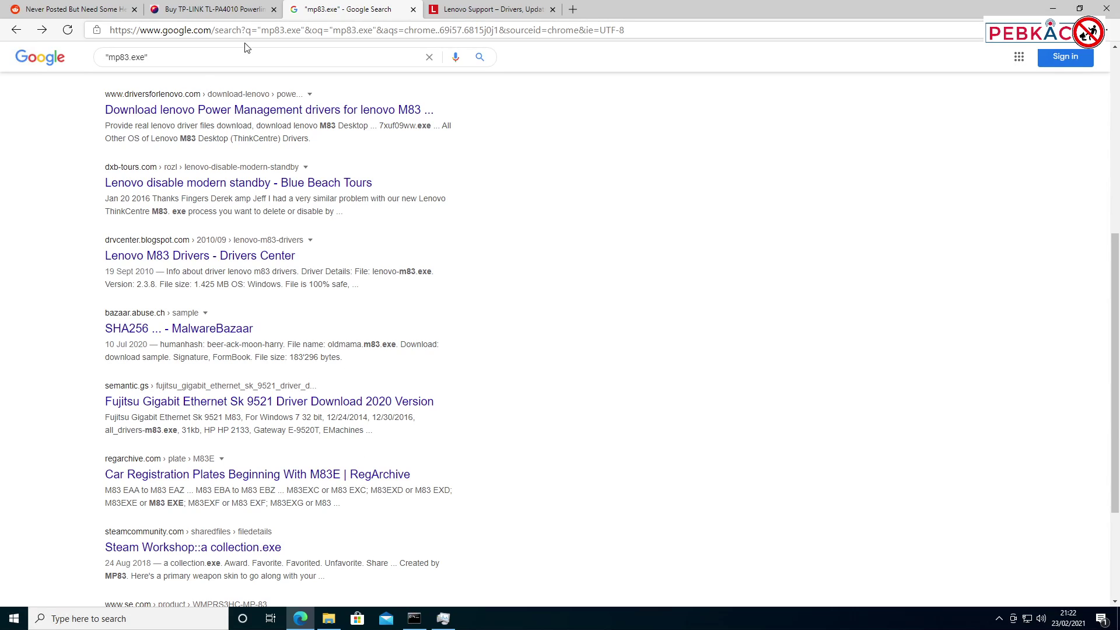
# Bring Task Manager's Details list back in front of the OneDrive folder window
pyautogui.click(443, 618)
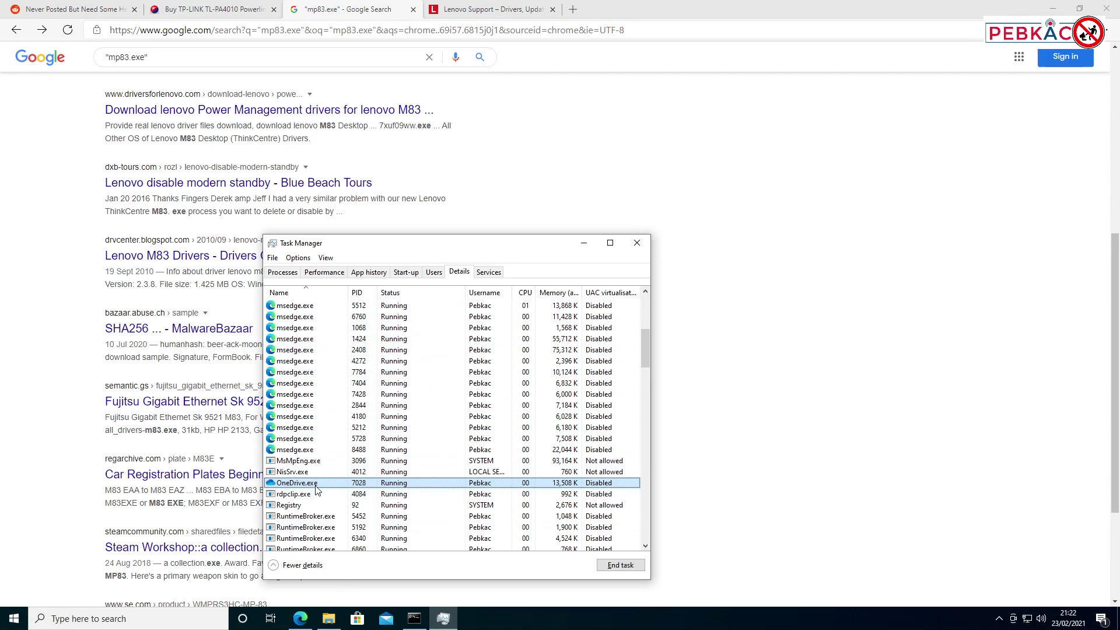
pyautogui.click(327, 620)
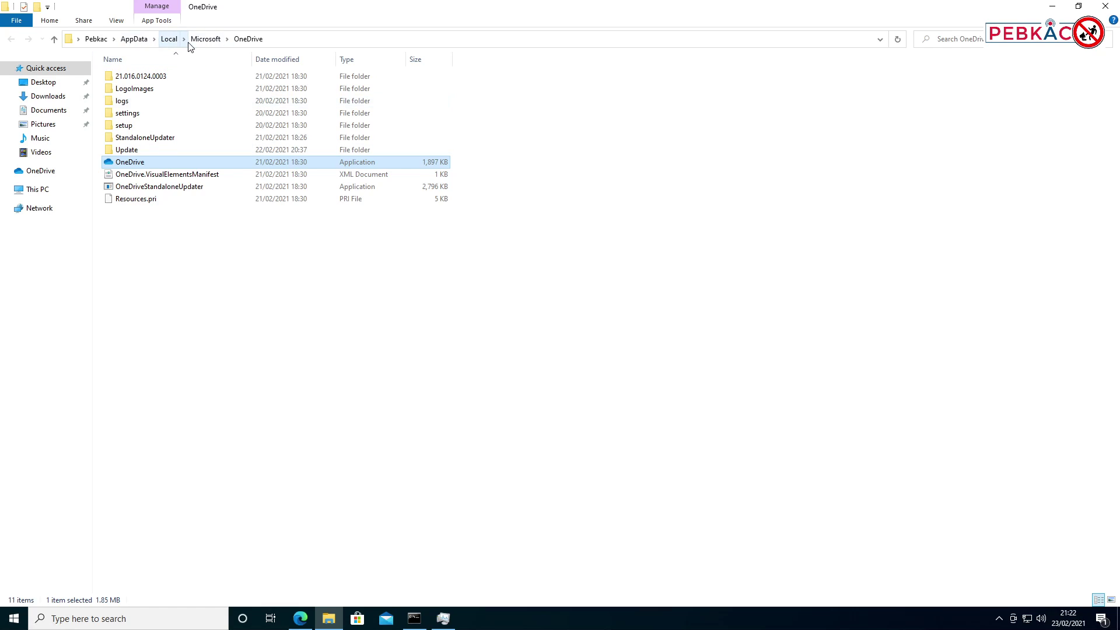
pyautogui.click(443, 618)
pyautogui.scroll(5, 332, 414)
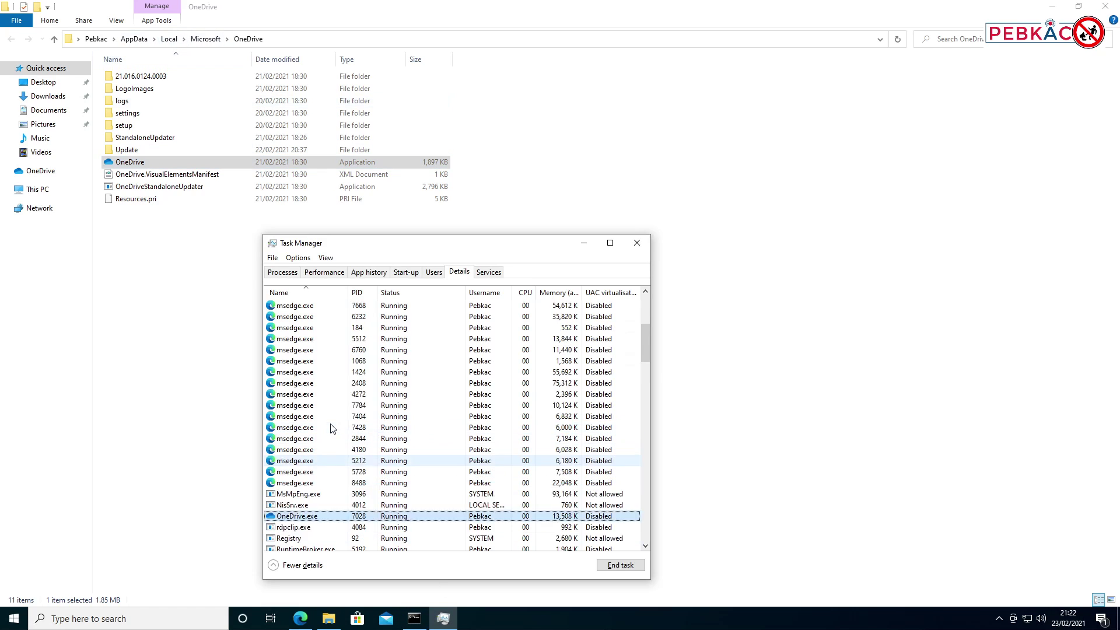
pyautogui.press('o')
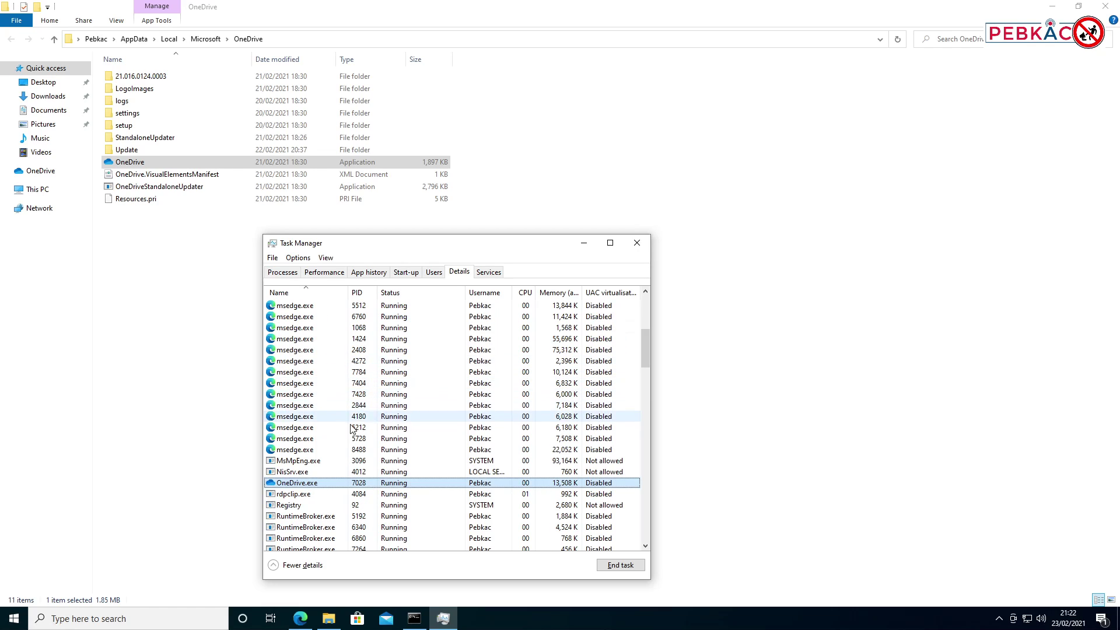
# Find explorer.exe in the process list and open its file location
pyautogui.scroll(-5, 359, 472)
pyautogui.scroll(-2, 347, 449)
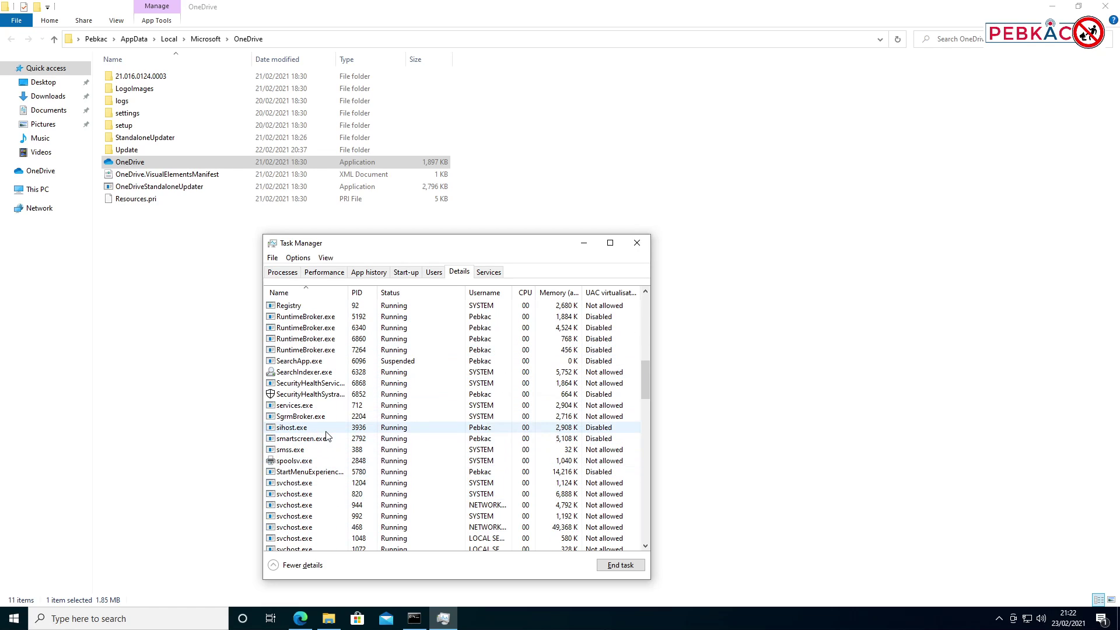
pyautogui.scroll(-1, 329, 438)
pyautogui.scroll(-20, 328, 438)
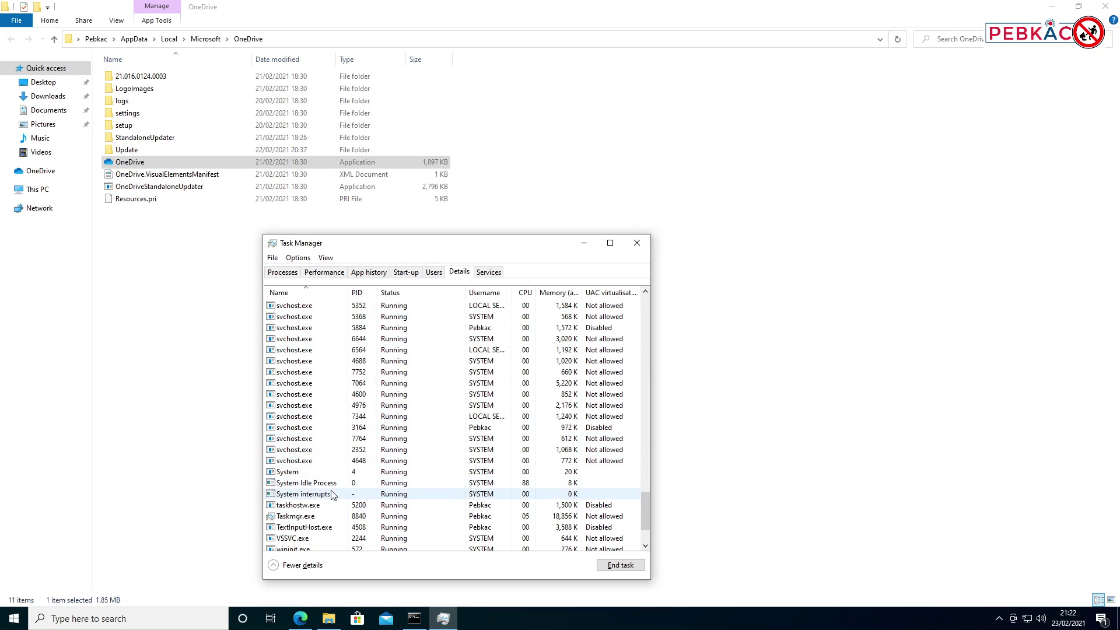
pyautogui.scroll(20, 327, 461)
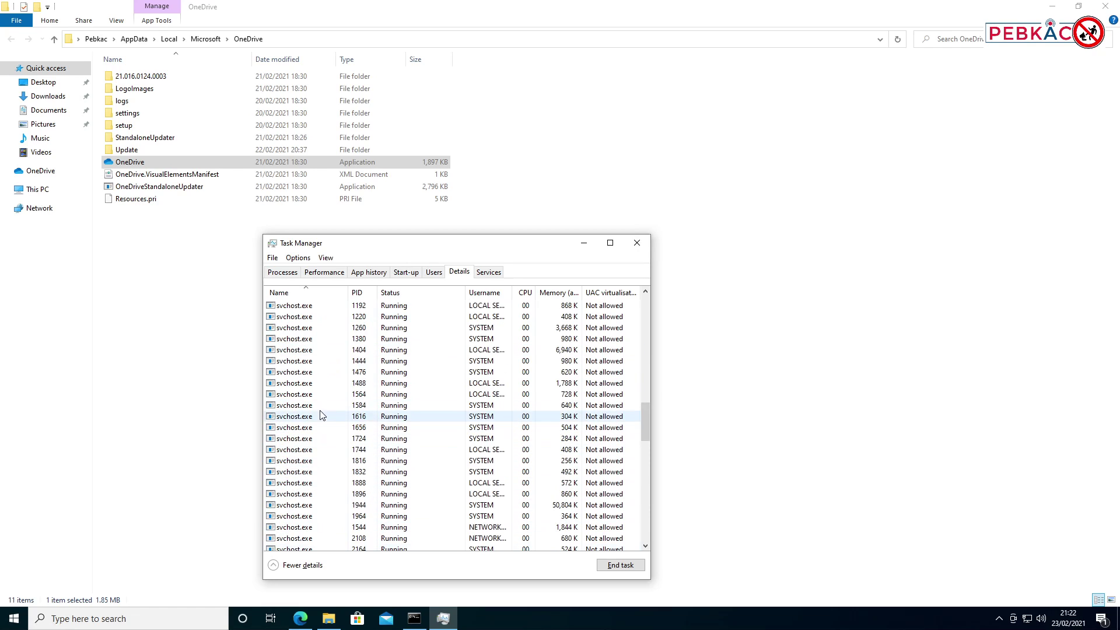
pyautogui.scroll(8, 318, 423)
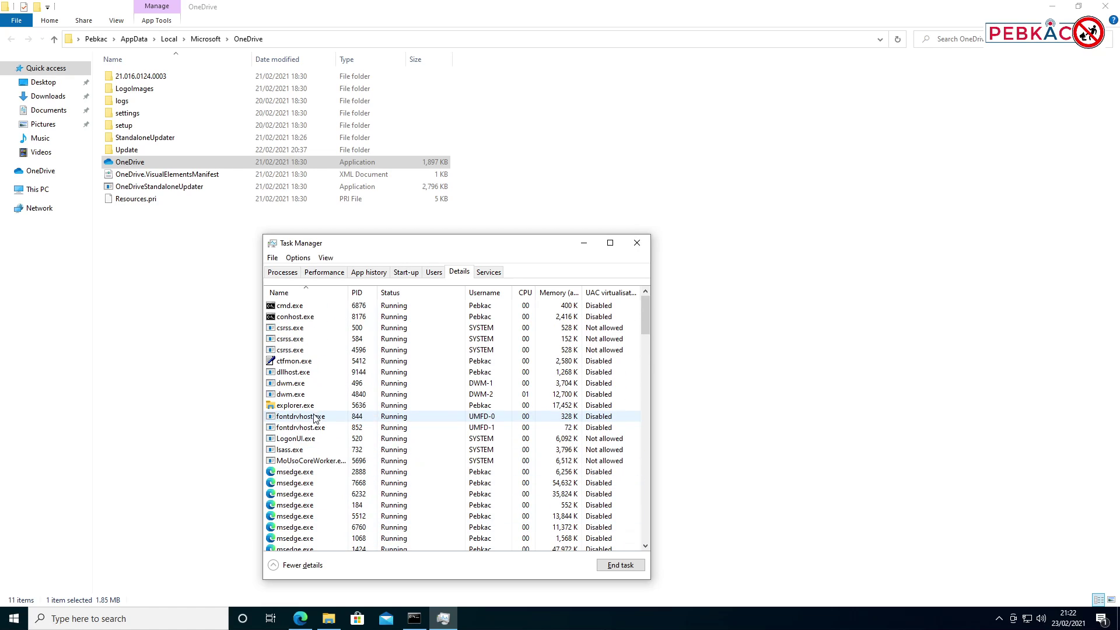
pyautogui.rightClick(303, 405)
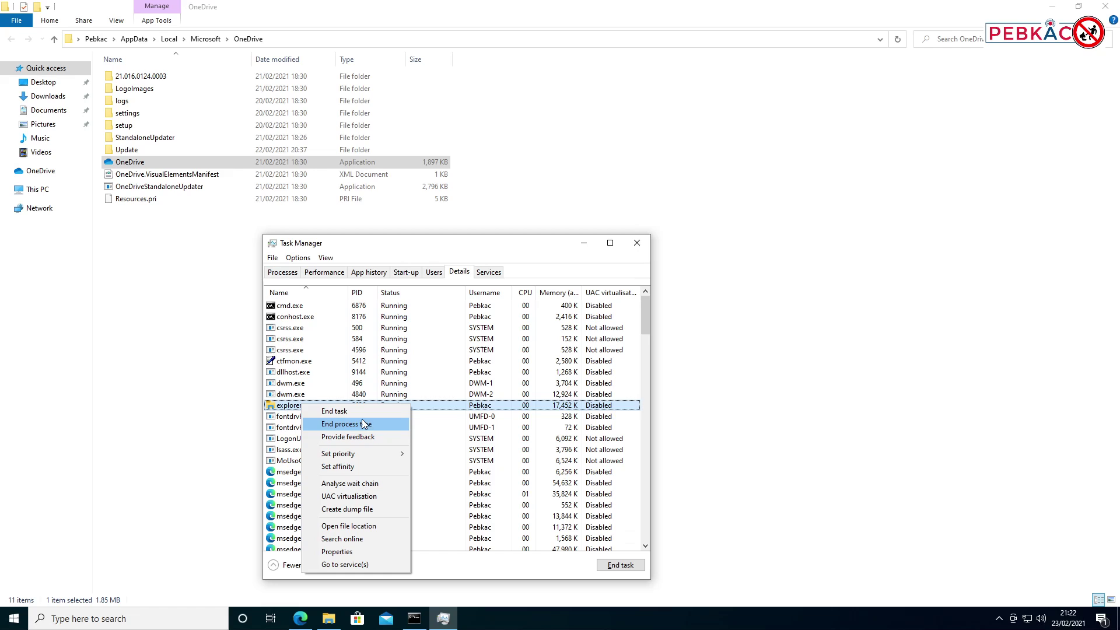
pyautogui.click(365, 526)
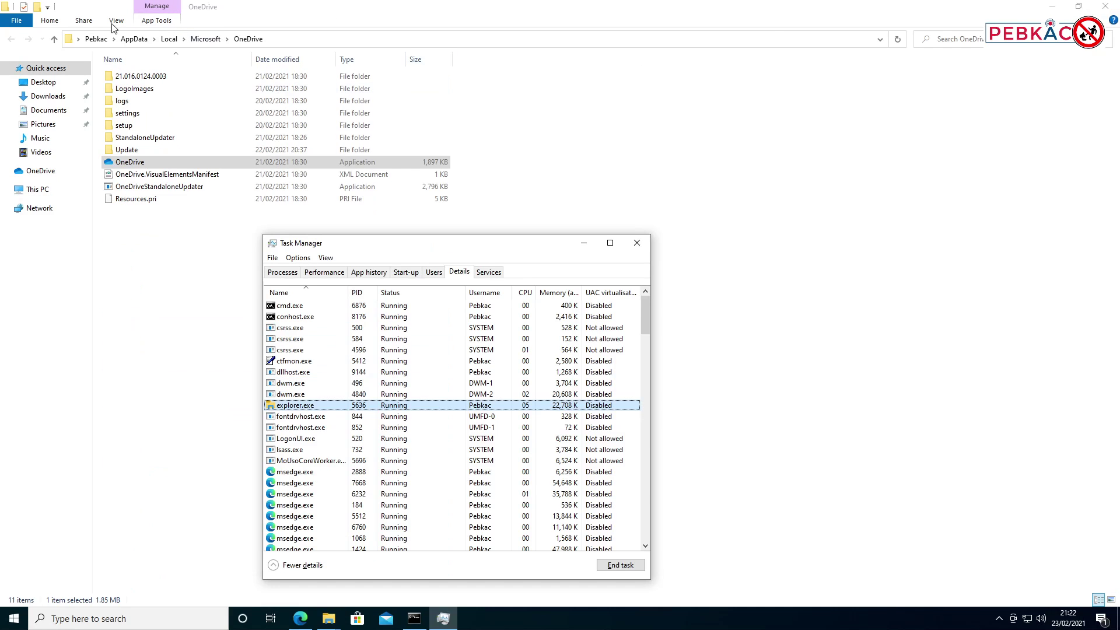
# Switch back to Edge's first tab showing the Reddit MP83.exe crash post
pyautogui.click(299, 620)
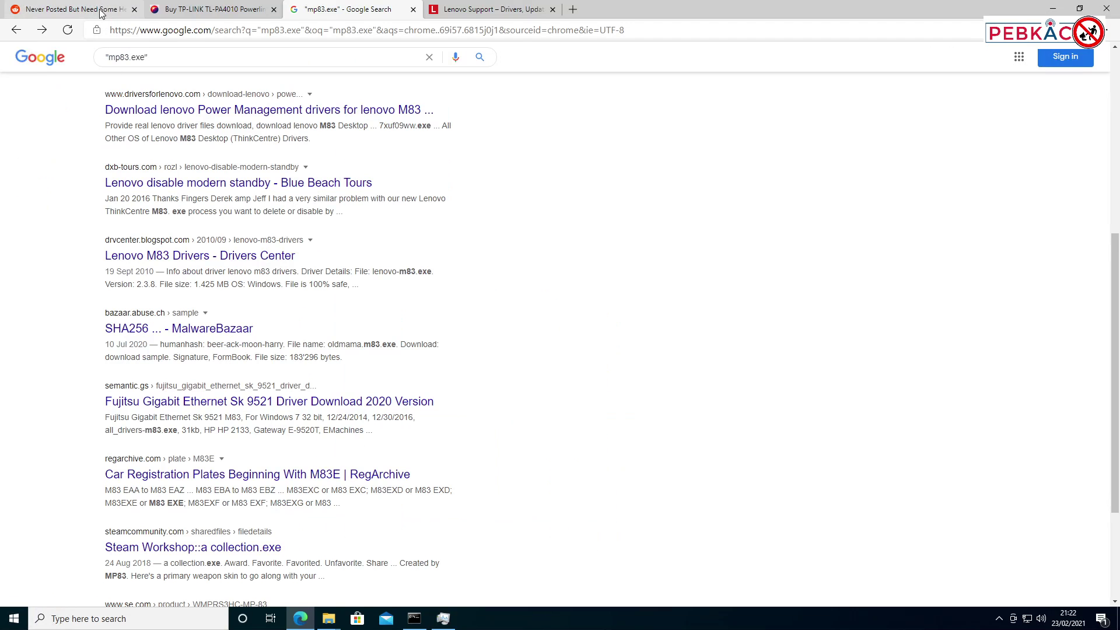
pyautogui.click(101, 10)
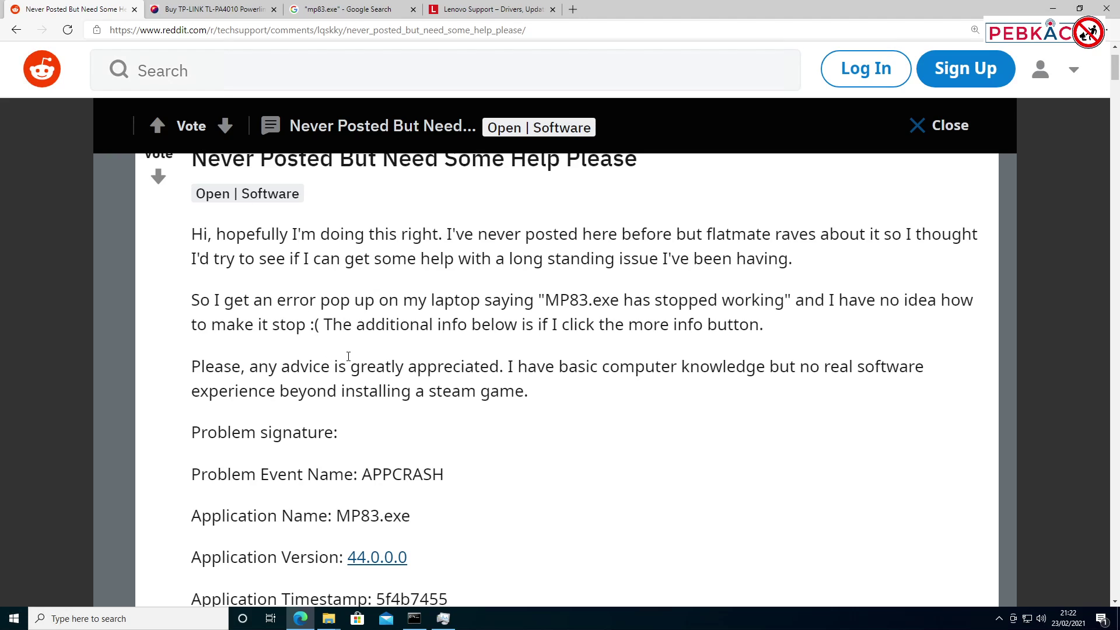